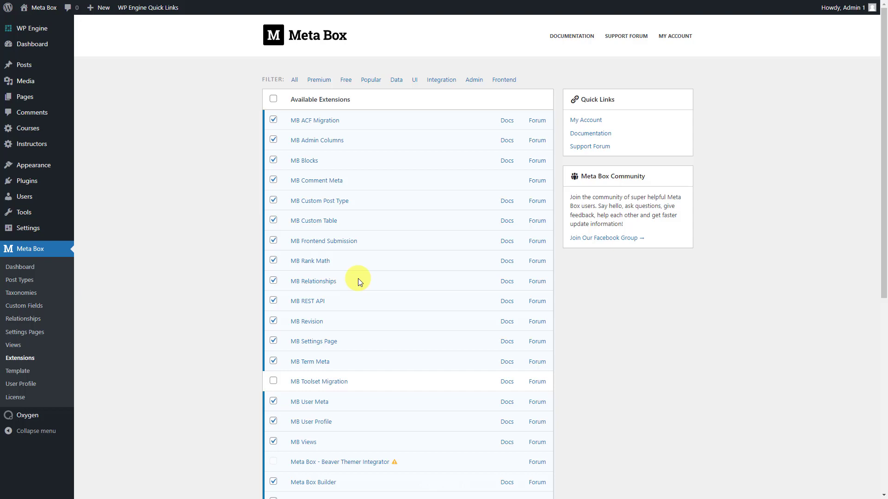
pyautogui.scroll(-3, 358, 278)
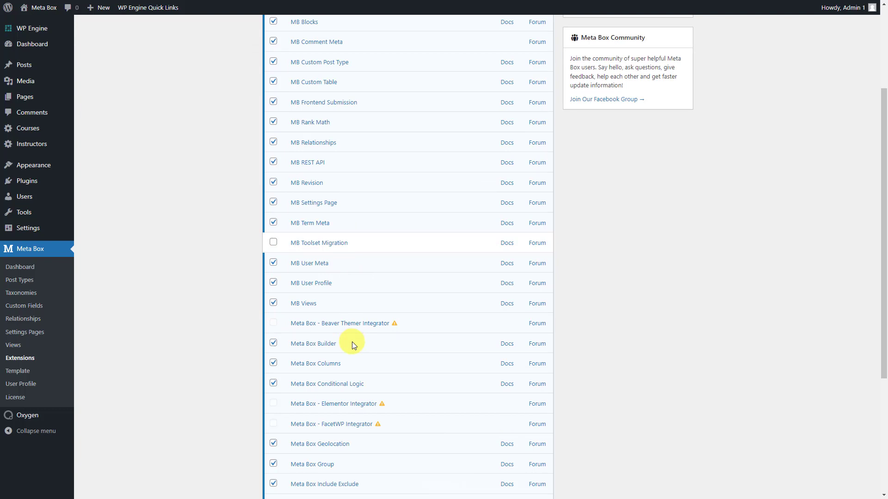
pyautogui.scroll(3, 352, 344)
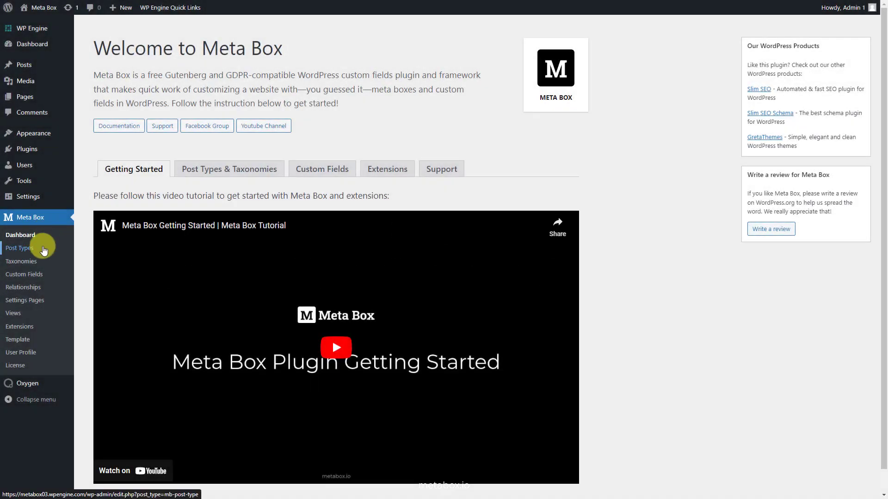
# Create and publish a custom post type with plural name Instructors and singular name Instructor
pyautogui.click(43, 248)
pyautogui.click(166, 34)
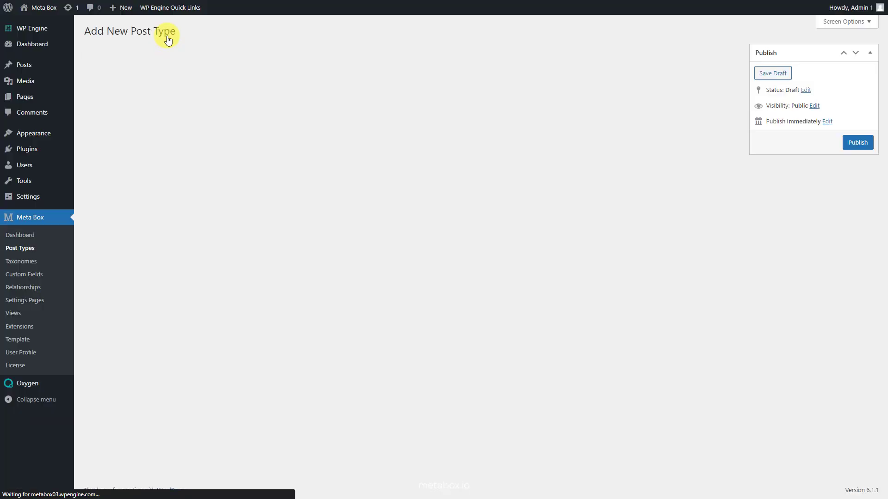
pyautogui.click(273, 83)
pyautogui.write('Instructors')
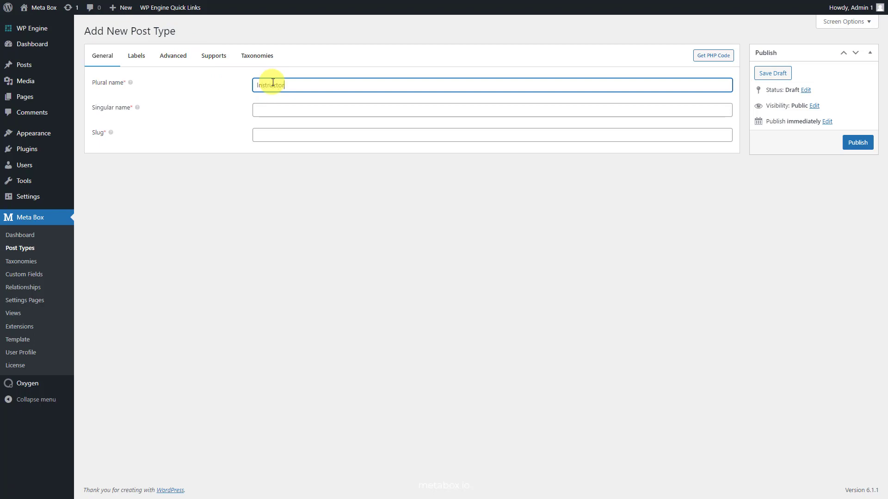
pyautogui.press('Tab')
pyautogui.write('Instructo')
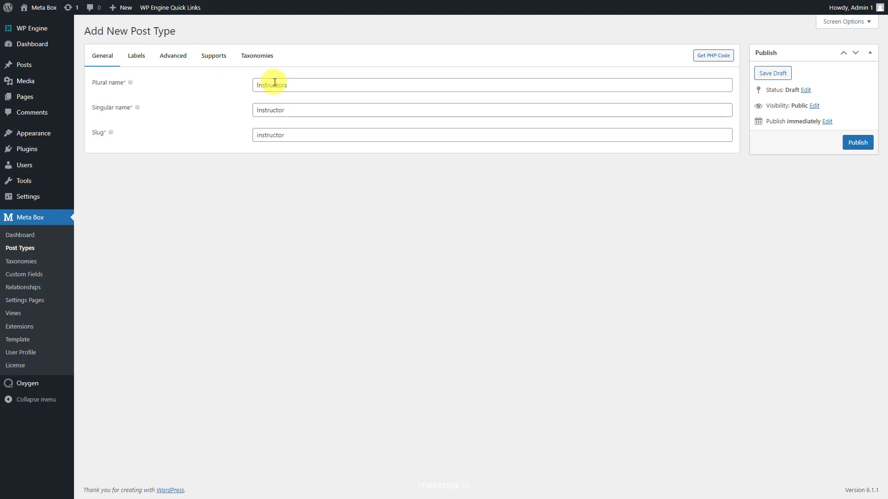
pyautogui.click(851, 142)
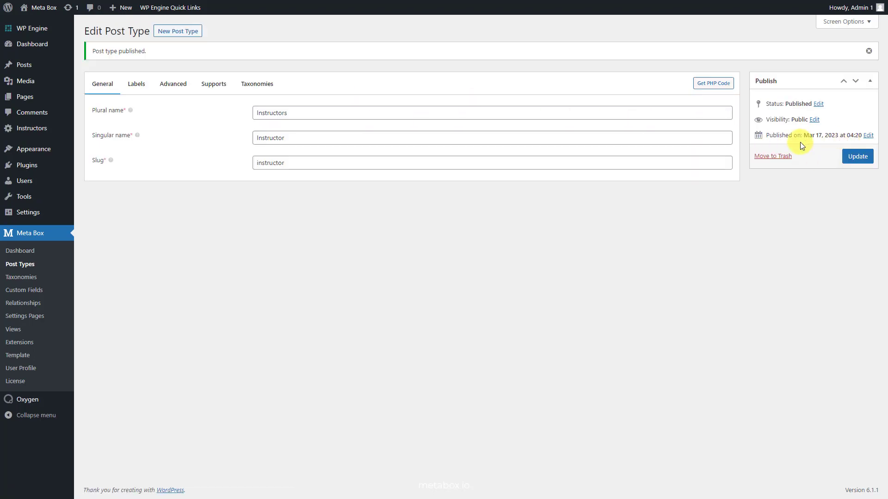
# Create and publish another custom post type with plural name Courses and singular name Course
pyautogui.click(195, 31)
pyautogui.click(268, 80)
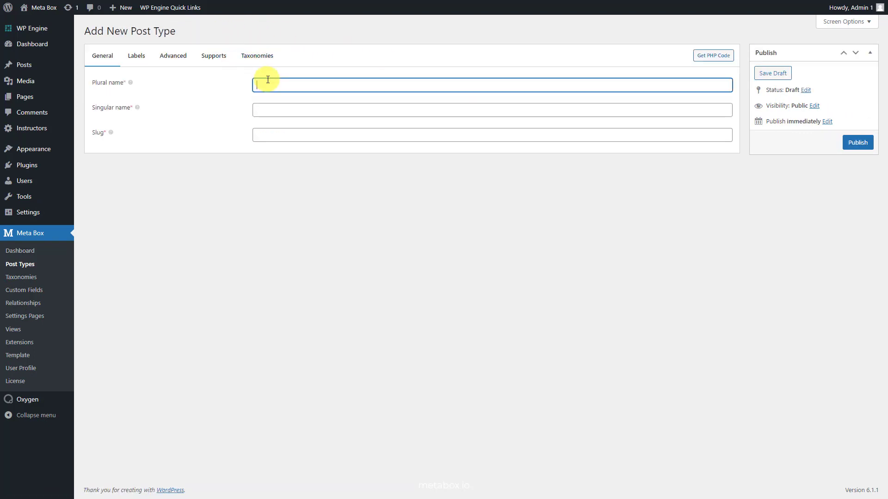
pyautogui.write('Courses')
pyautogui.press('Tab')
pyautogui.write('Course')
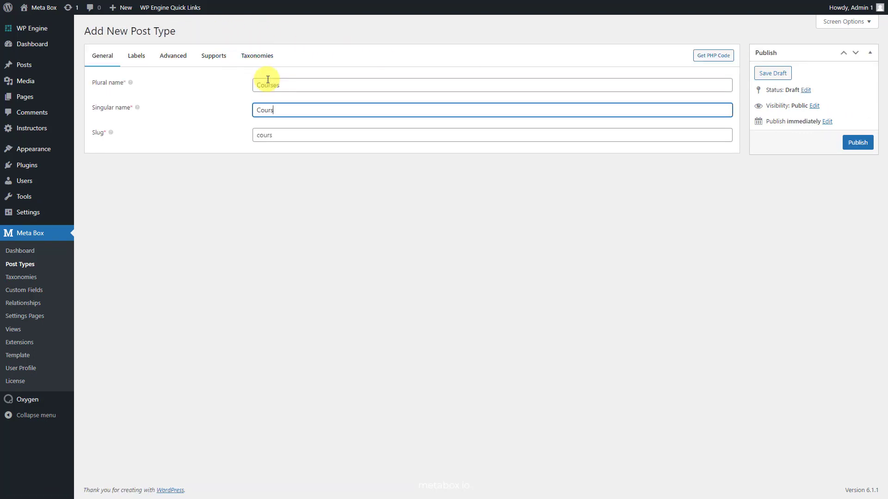
pyautogui.click(858, 144)
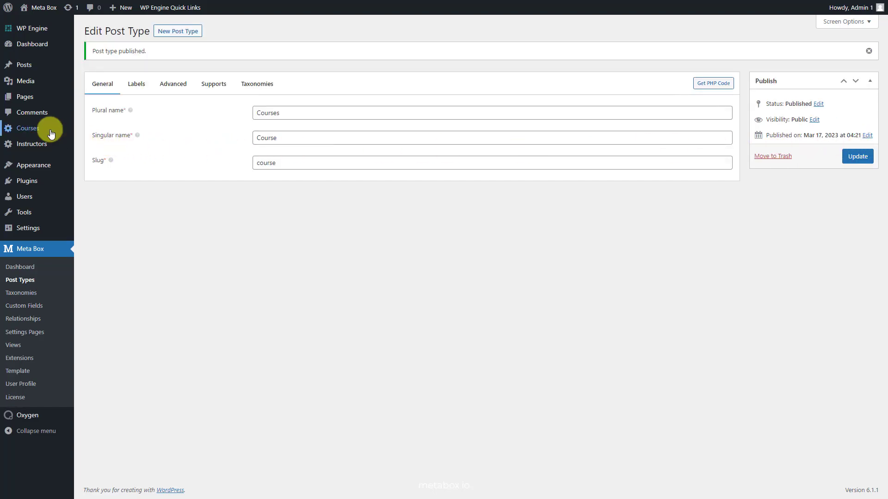
pyautogui.moveTo(49, 147)
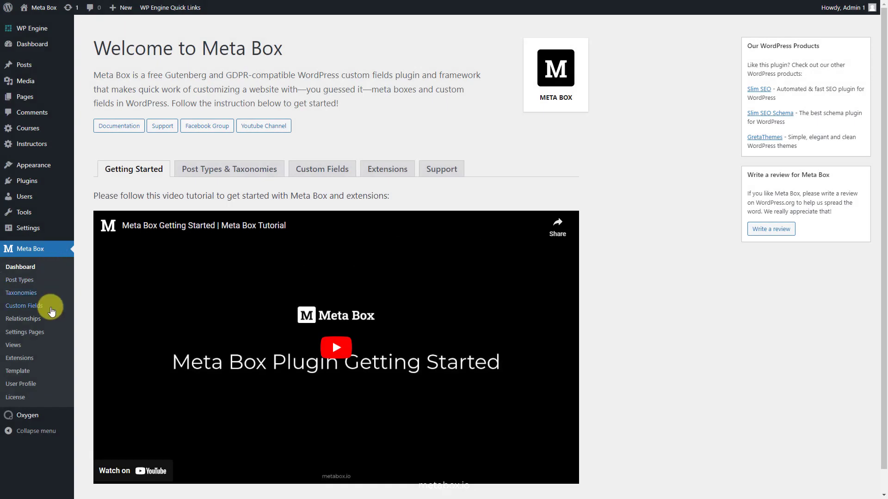
# Start a new custom field group titled Course Information
pyautogui.click(51, 312)
pyautogui.click(166, 32)
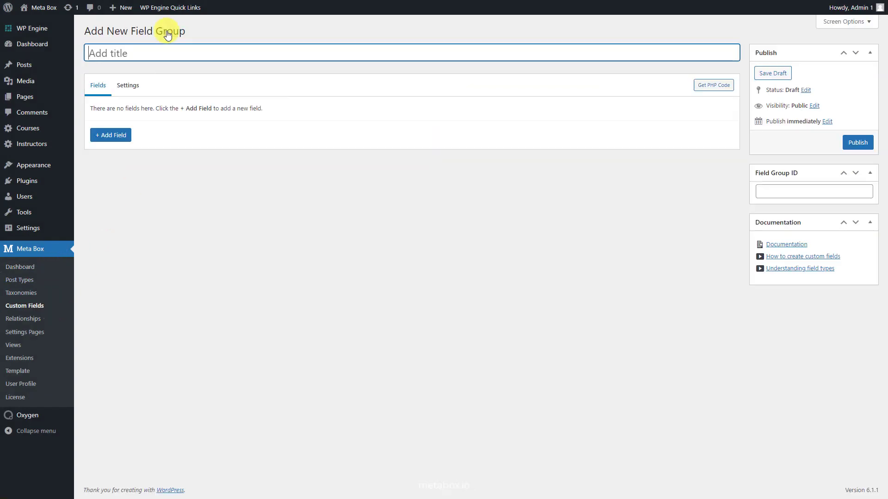
pyautogui.write('Course Information')
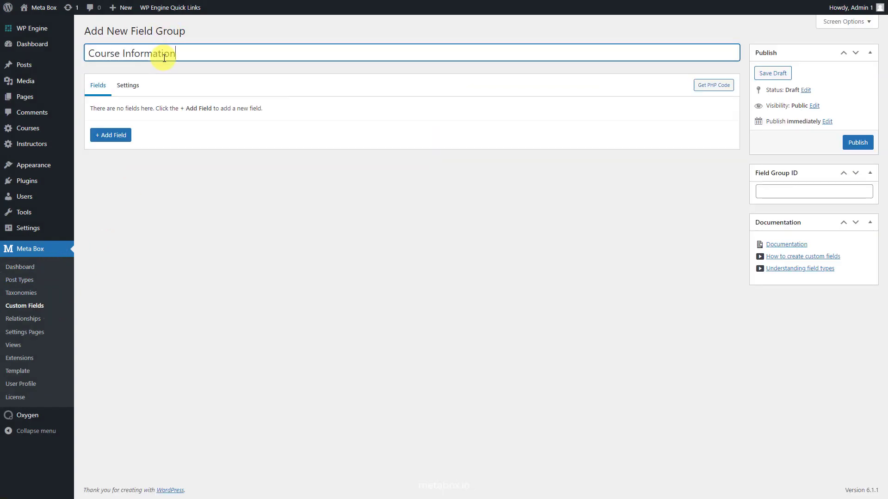
# Add a Select field labelled Type with the choices Online Course and Onsite Course, one per line
pyautogui.click(116, 135)
pyautogui.write('se')
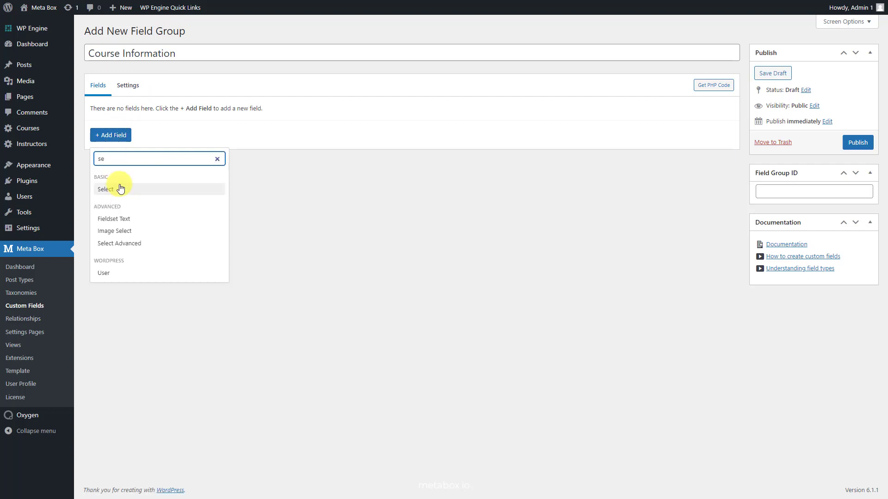
pyautogui.click(119, 187)
pyautogui.doubleClick(208, 148)
pyautogui.write('Type')
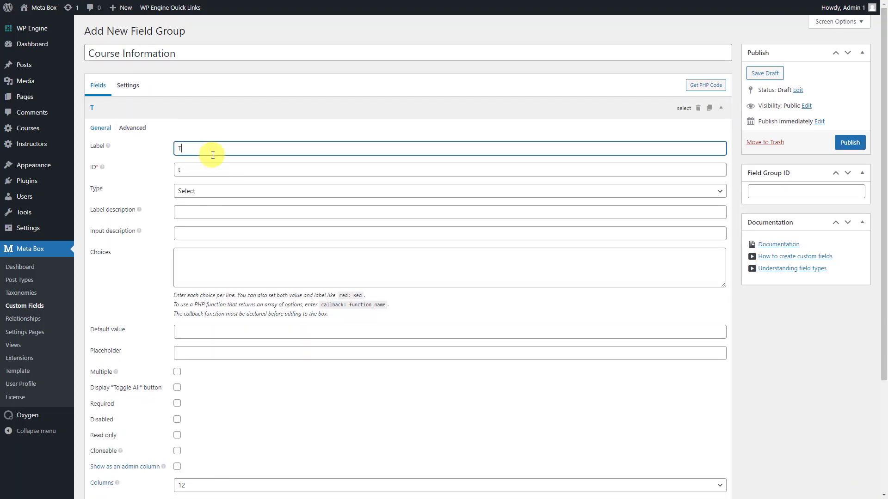
pyautogui.click(214, 252)
pyautogui.write('Online Course Onsite Course')
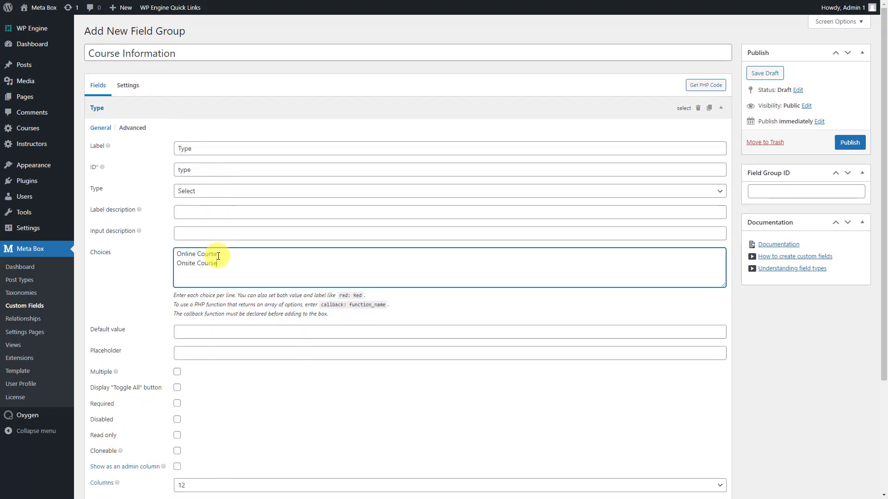
pyautogui.click(214, 111)
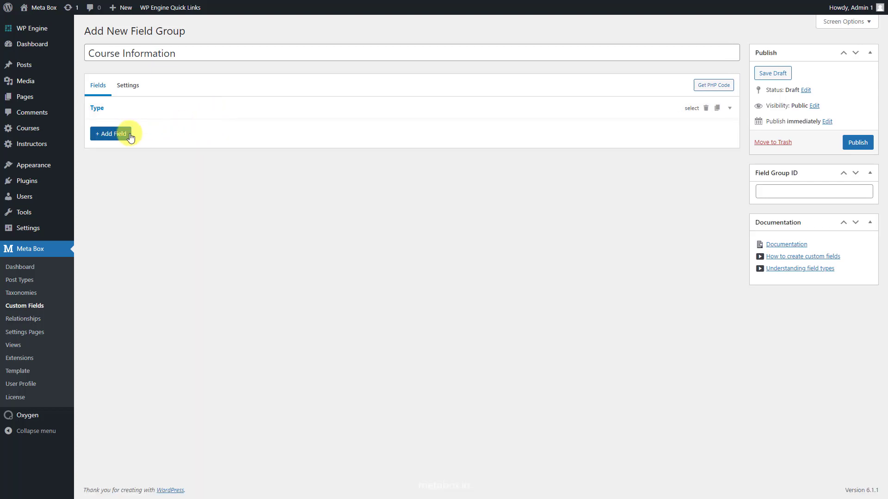
# Add a date field to the Course Information group and label it Start Date
pyautogui.click(129, 135)
pyautogui.write('date')
pyautogui.click(119, 187)
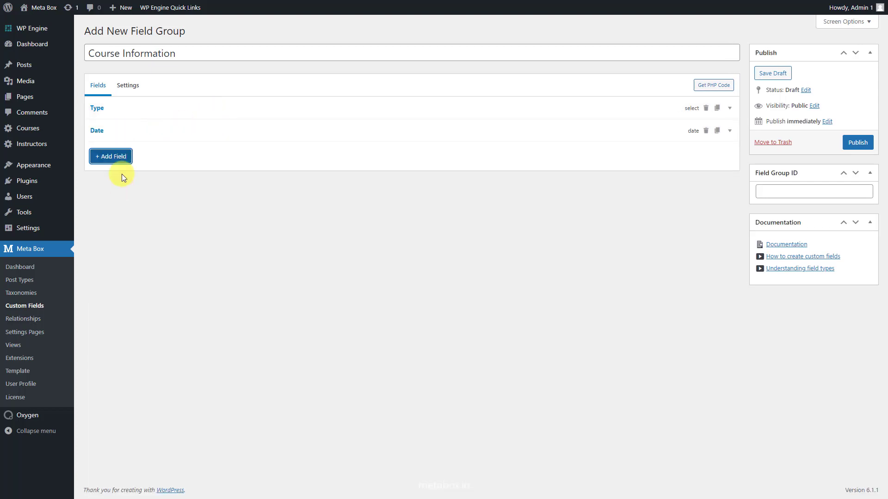
pyautogui.click(122, 133)
pyautogui.doubleClick(209, 169)
pyautogui.write('Star')
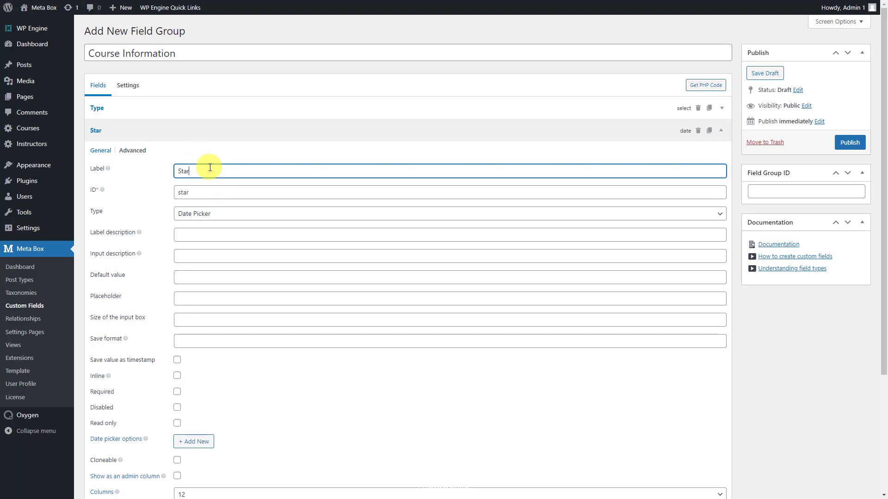
pyautogui.write('t Date')
pyautogui.click(208, 130)
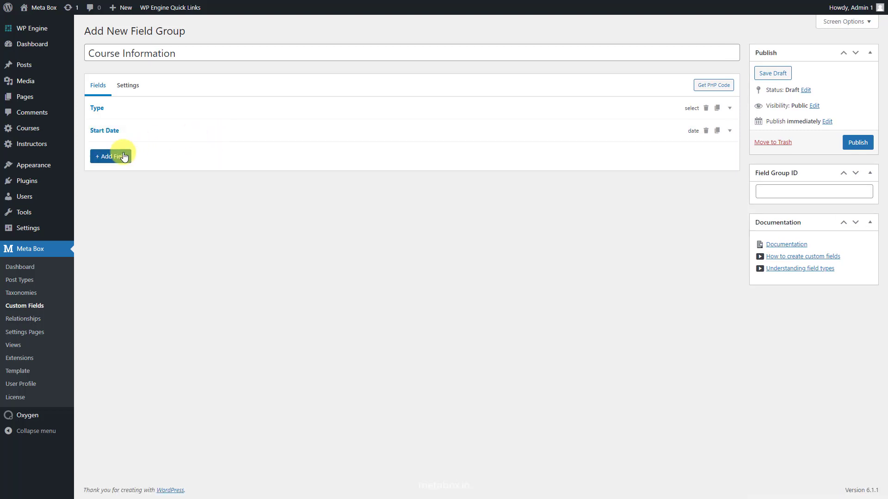
# Add a second date field below Start Date and label it End Date
pyautogui.click(124, 157)
pyautogui.click(120, 210)
pyautogui.click(138, 154)
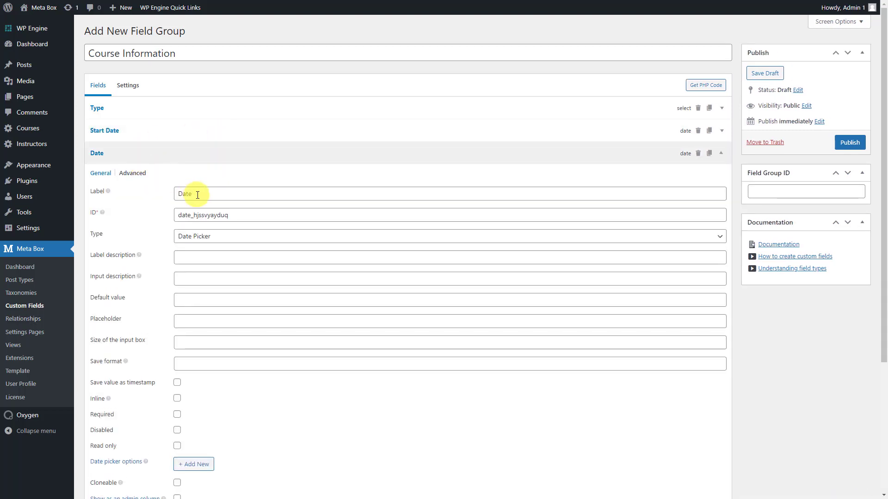
pyautogui.doubleClick(198, 195)
pyautogui.write('End Date')
pyautogui.click(190, 154)
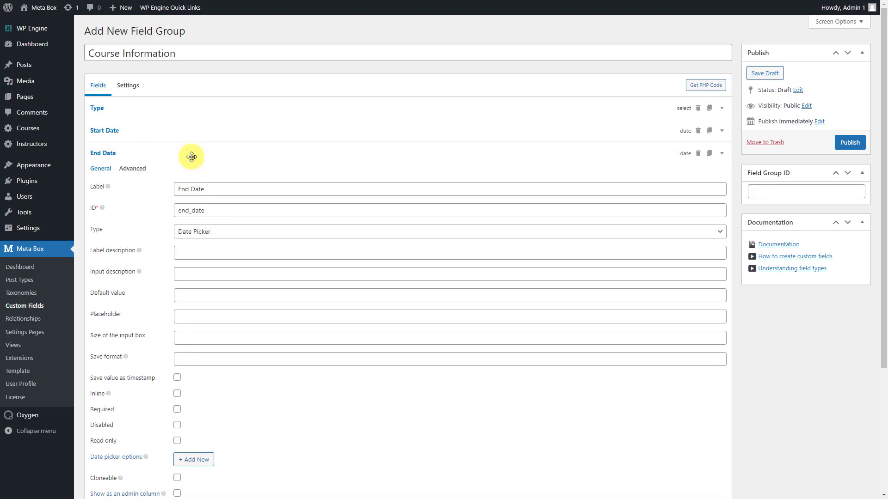
# Add a Text field to the Course Information group and label it Place
pyautogui.click(120, 185)
pyautogui.write('text')
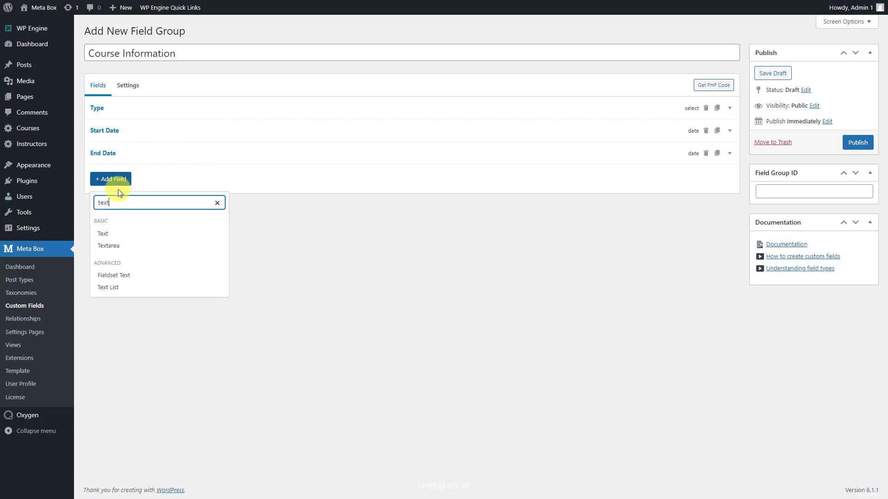
pyautogui.click(118, 235)
pyautogui.click(135, 173)
pyautogui.doubleClick(201, 214)
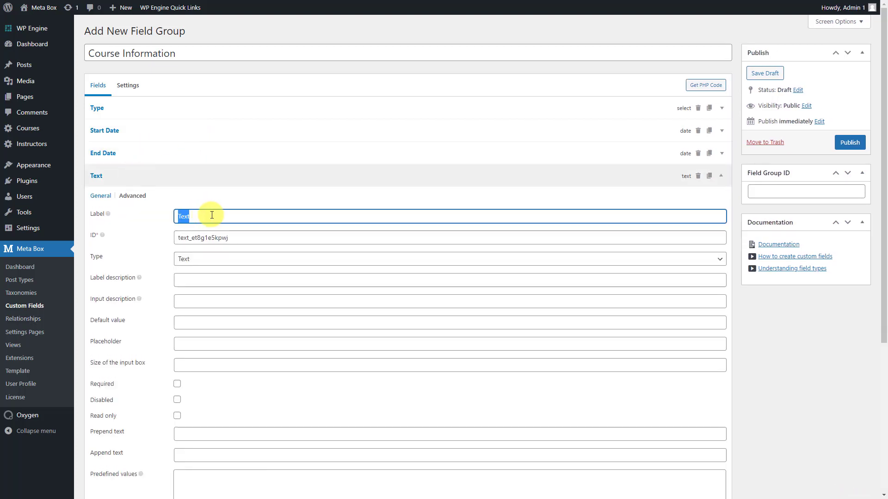
pyautogui.write('Place')
pyautogui.click(208, 176)
# Add another Text field below Place and label it Price
pyautogui.click(120, 201)
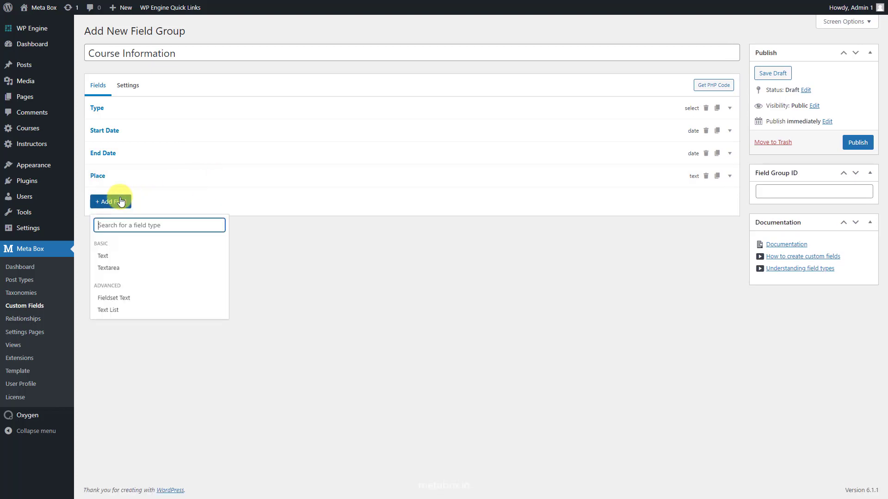
pyautogui.click(112, 257)
pyautogui.click(139, 202)
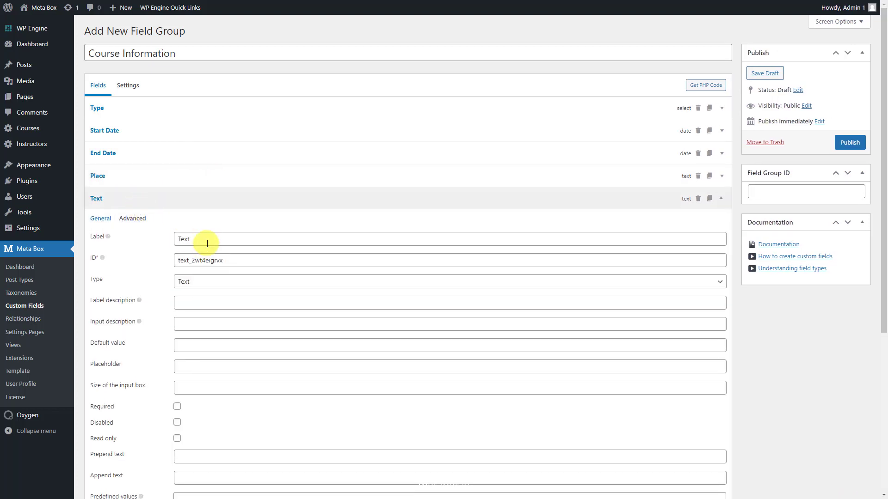
pyautogui.doubleClick(207, 241)
pyautogui.write('Price')
pyautogui.click(196, 200)
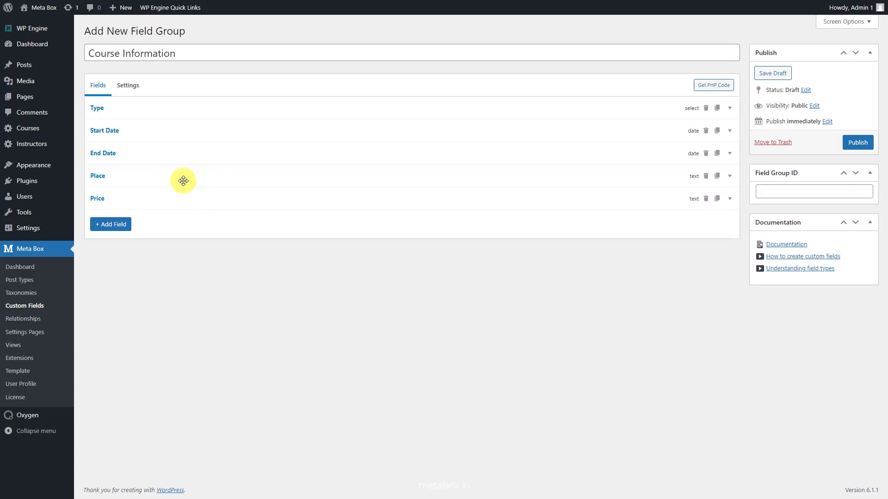
# Set the field group's location to the Course post type instead of Post and publish the group
pyautogui.click(129, 86)
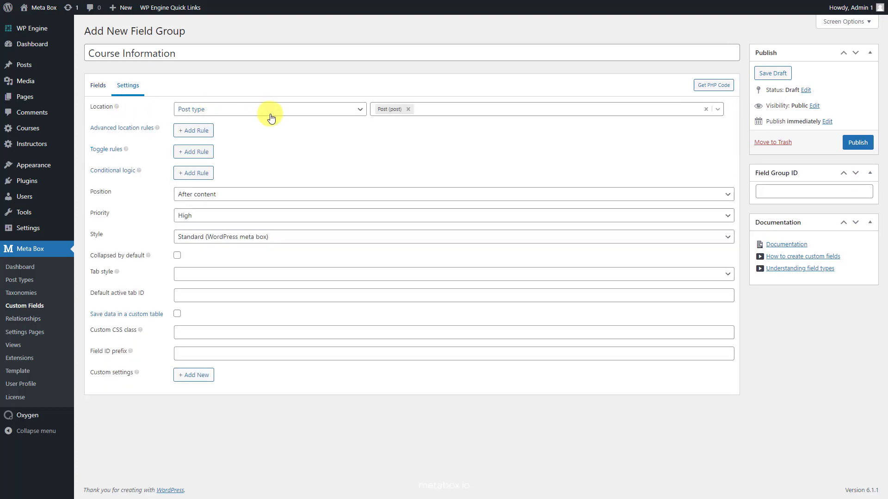
pyautogui.click(407, 109)
pyautogui.write('cou')
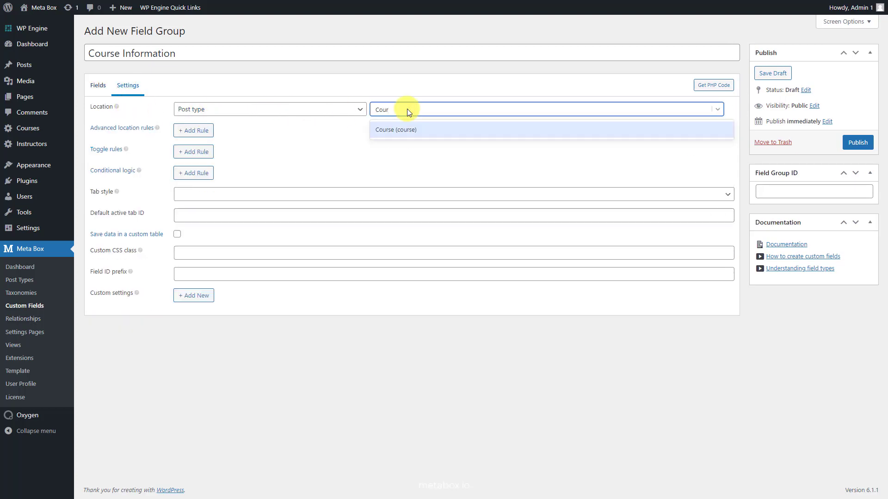
pyautogui.click(409, 129)
pyautogui.click(855, 143)
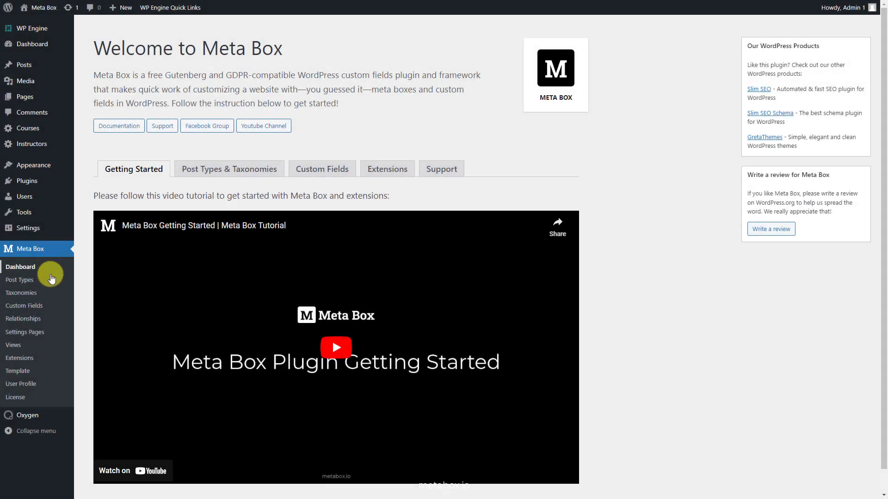
# Start a new Meta Box relationship titled Instructor to Course
pyautogui.click(46, 318)
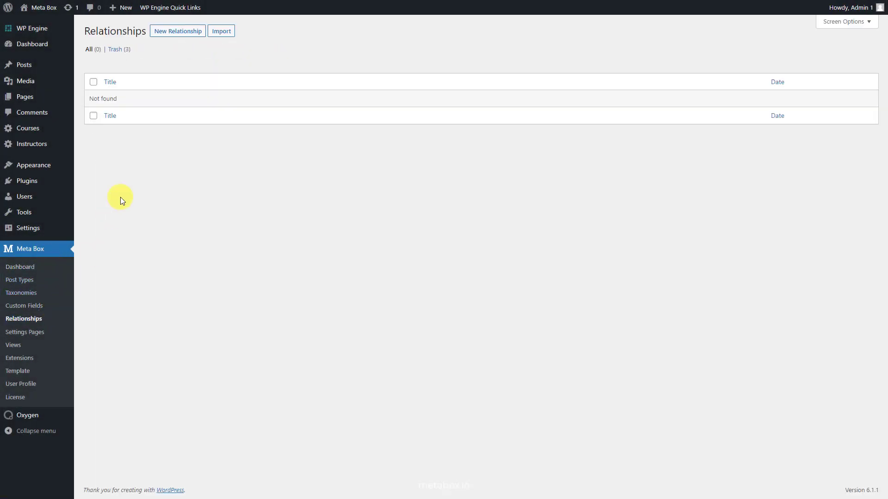
pyautogui.click(182, 30)
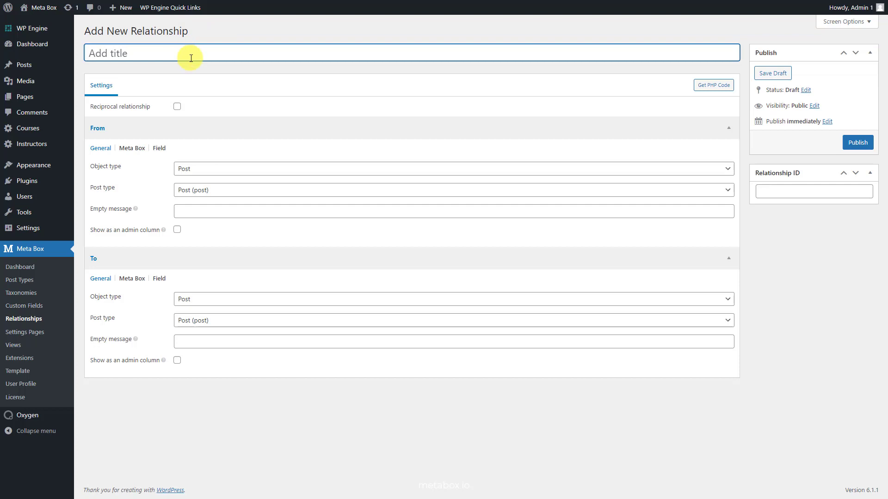
pyautogui.write('Instructor to Course')
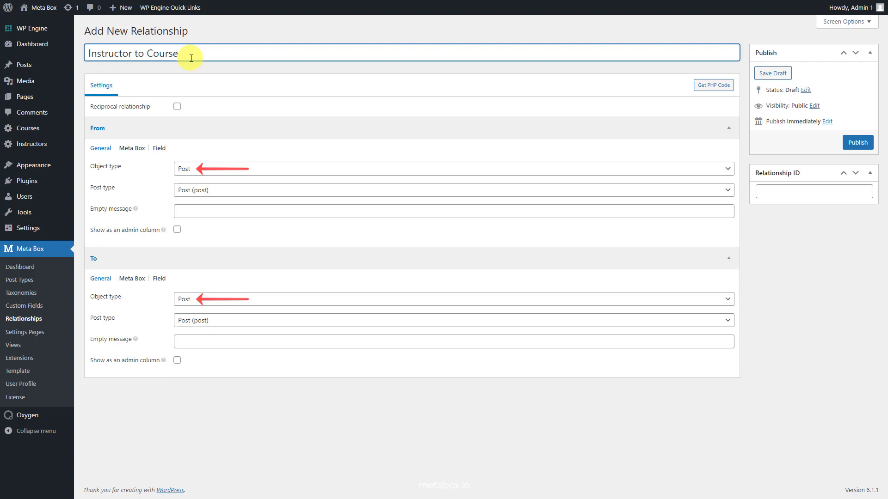
# Set the From side's post type to Instructor and show it as an admin column titled Instructor
pyautogui.click(217, 192)
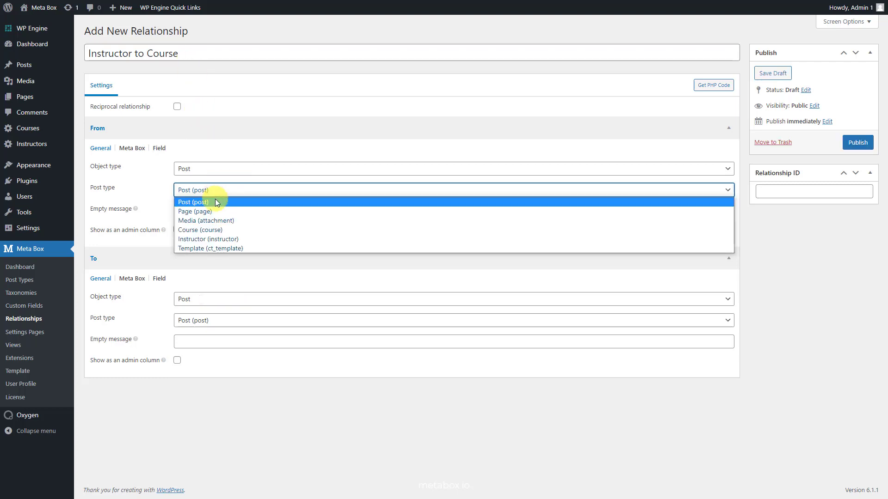
pyautogui.click(211, 239)
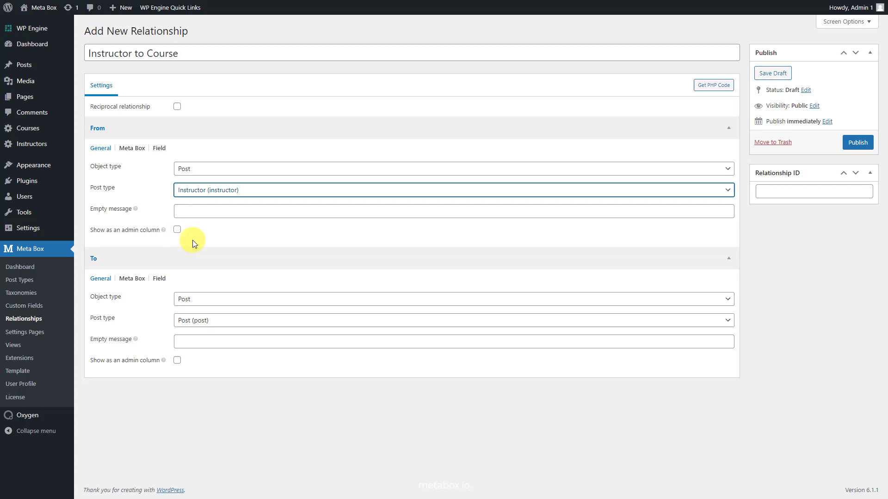
pyautogui.click(176, 235)
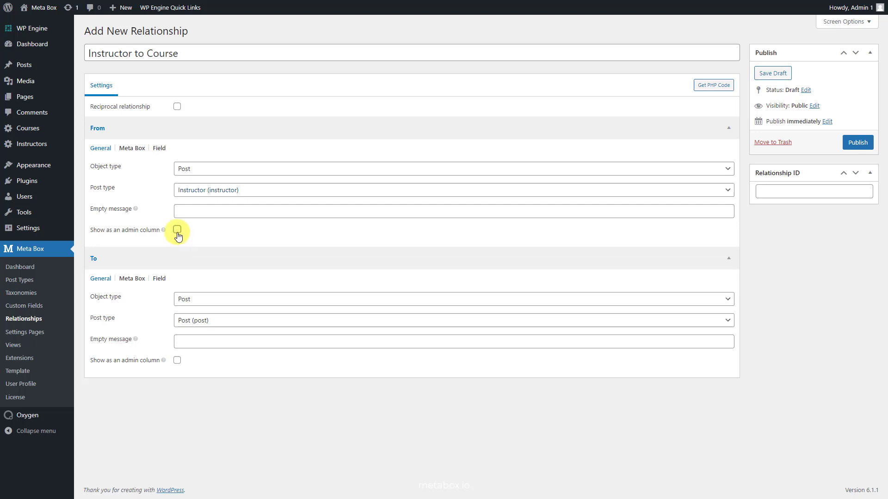
pyautogui.click(177, 235)
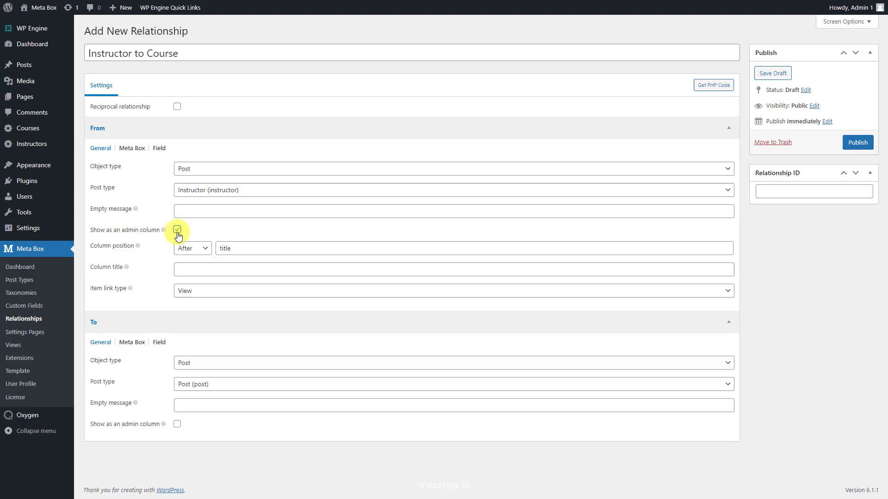
pyautogui.click(204, 272)
pyautogui.write('In')
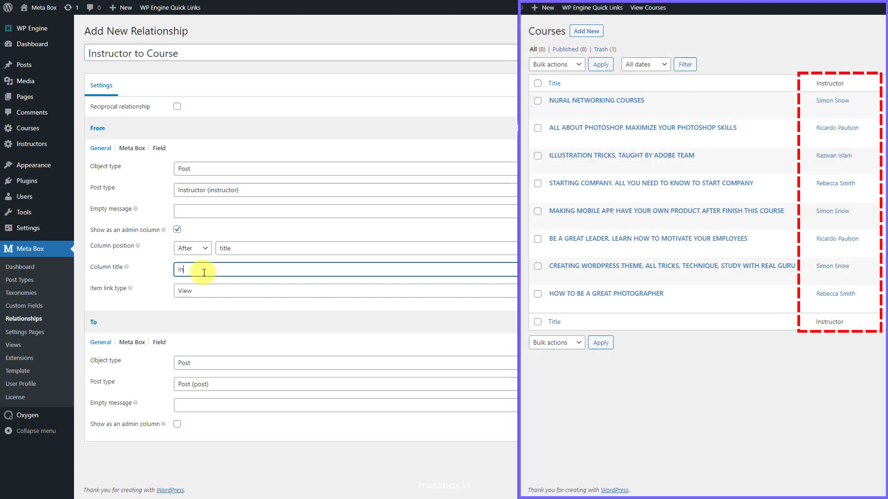
pyautogui.write('structor')
# Set the To side's post type to Course and show it as an admin column titled Course
pyautogui.click(209, 384)
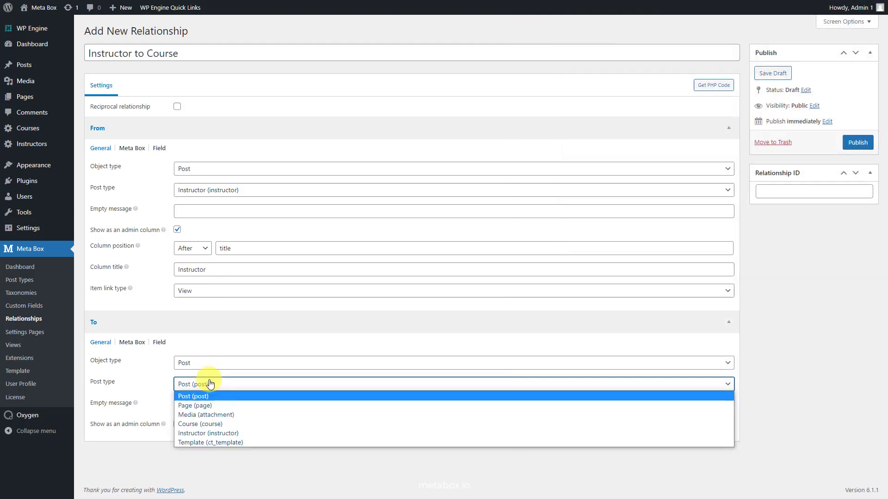
pyautogui.click(207, 424)
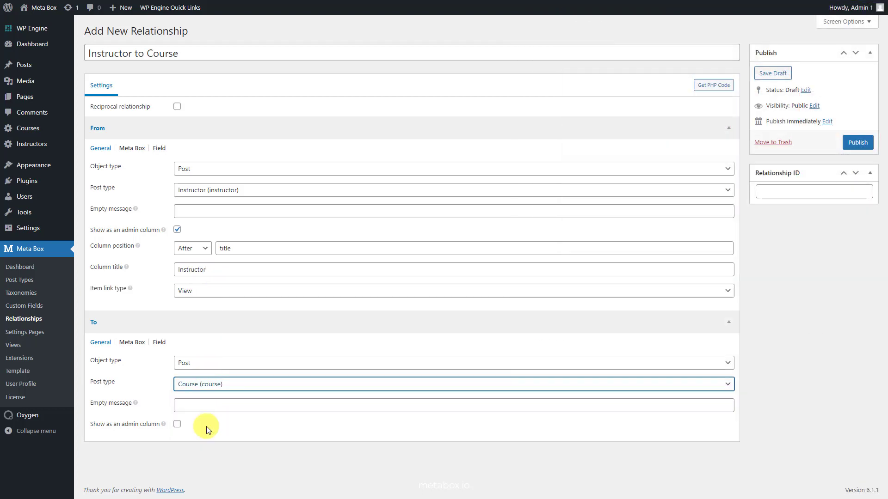
pyautogui.click(177, 424)
pyautogui.click(193, 461)
pyautogui.write('Course')
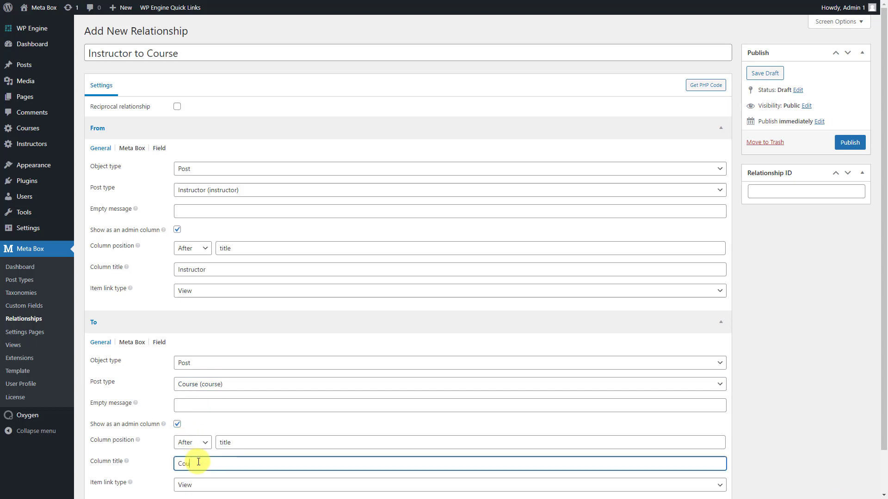
# Label the From side's relationship field Related Instructor
pyautogui.click(162, 149)
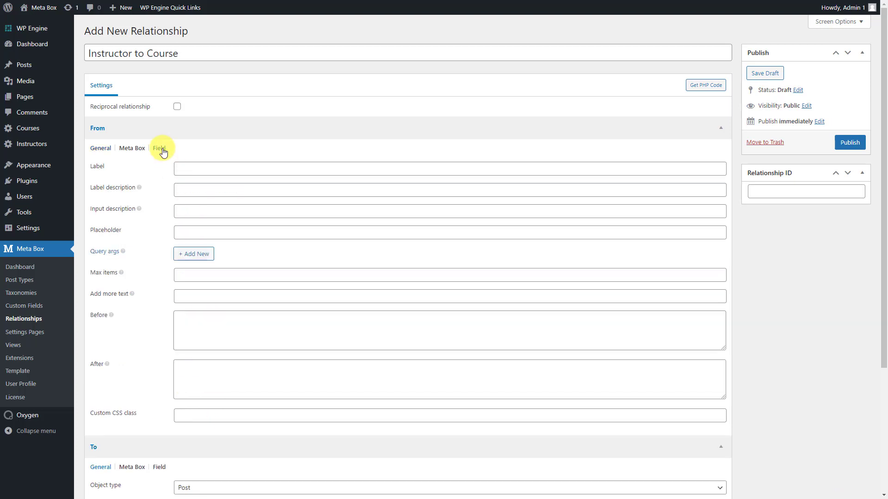
pyautogui.click(188, 167)
pyautogui.write('Related Instructor')
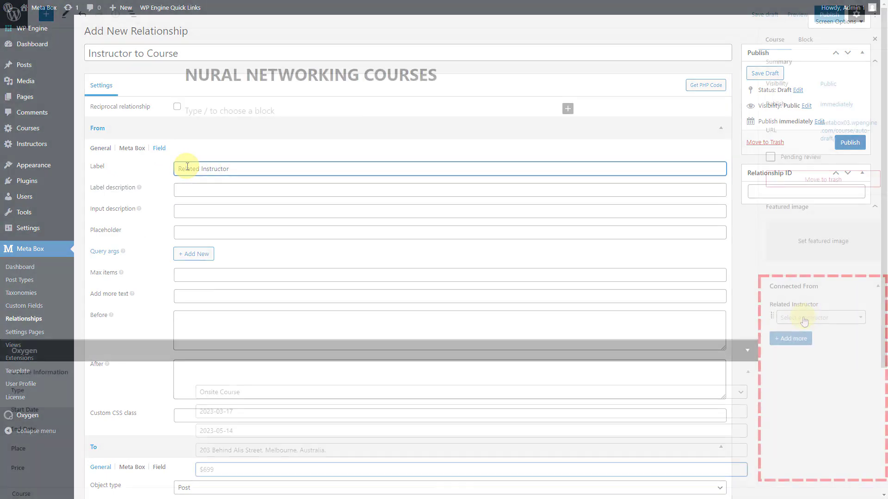
# Choose the first listed instructor as the related instructor of the NURAL NETWORKING COURSES post
pyautogui.click(810, 317)
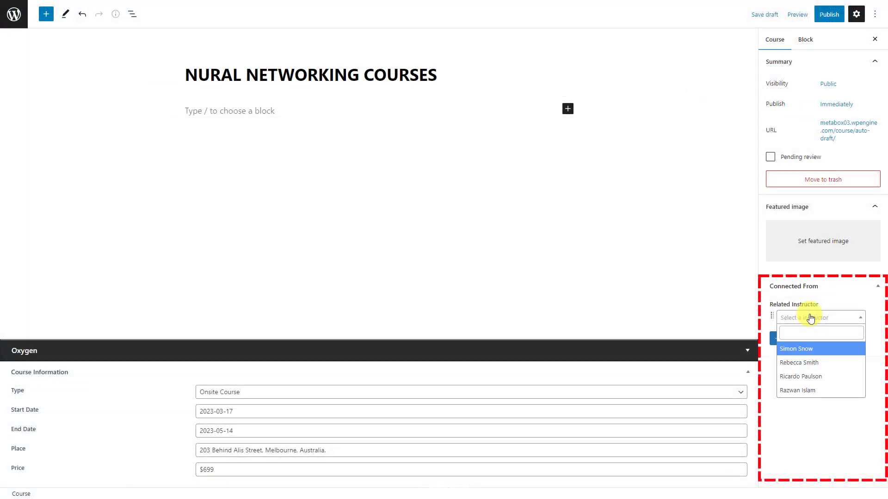
pyautogui.click(811, 349)
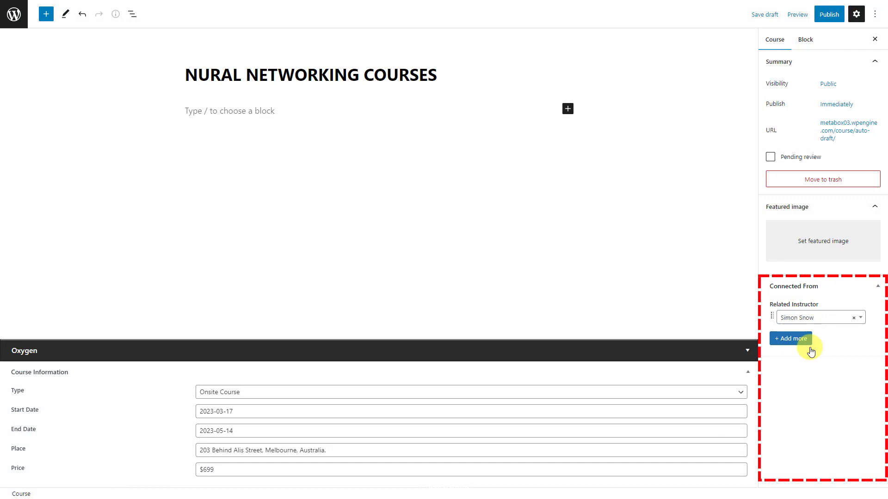
# Try connecting the instructor post to the WordPress theme, mobile app and NURAL NETWORKING COURSES courses as related courses
pyautogui.click(826, 316)
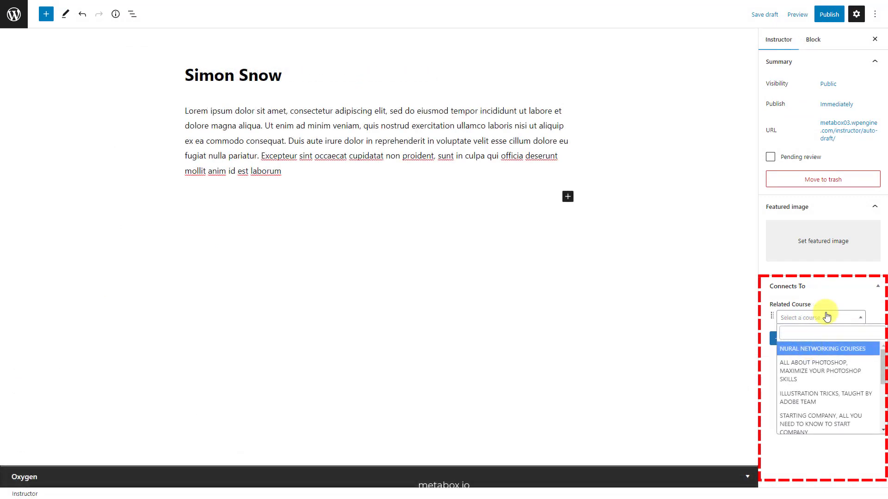
pyautogui.scroll(-4, 829, 363)
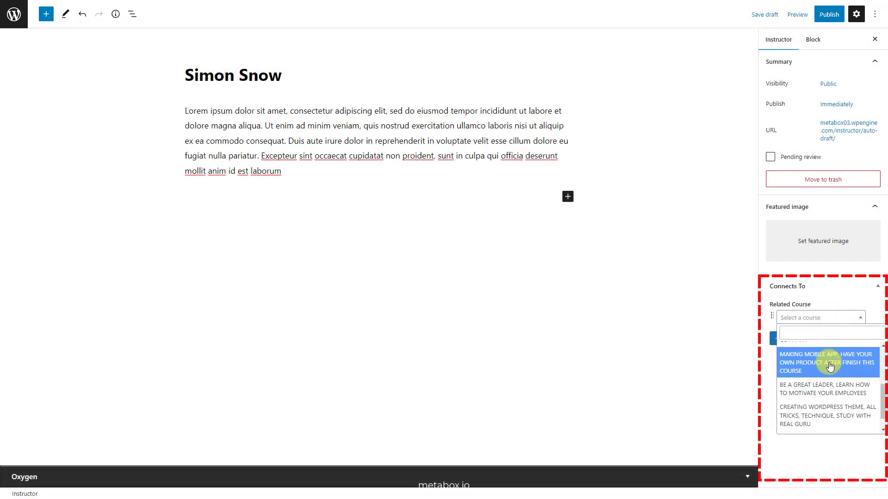
pyautogui.click(828, 415)
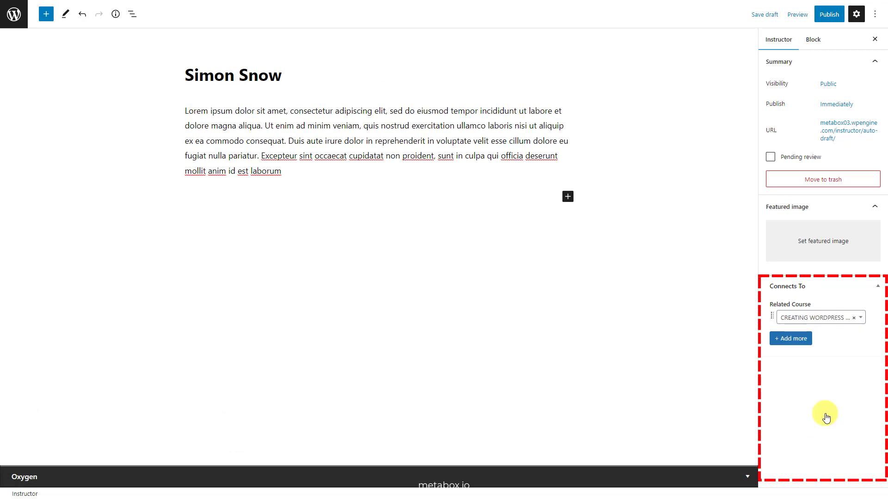
pyautogui.click(803, 341)
pyautogui.click(804, 341)
pyautogui.scroll(-5, 808, 370)
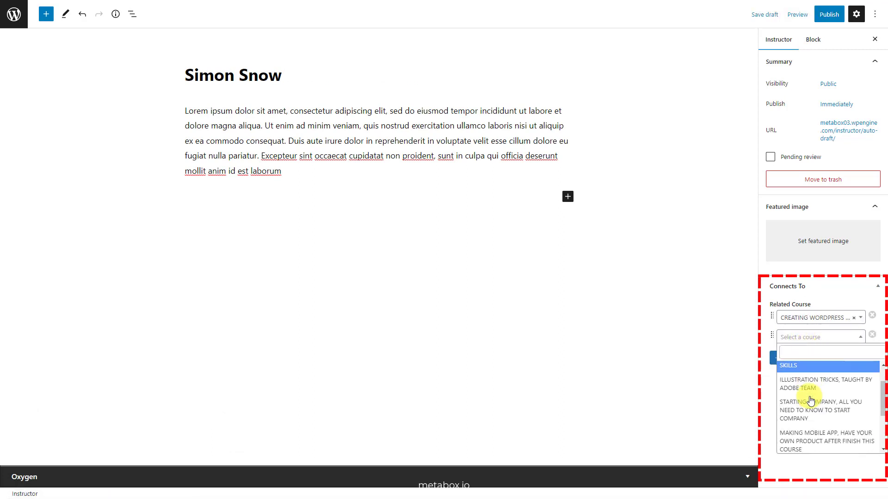
pyautogui.click(809, 473)
pyautogui.click(796, 363)
pyautogui.click(793, 357)
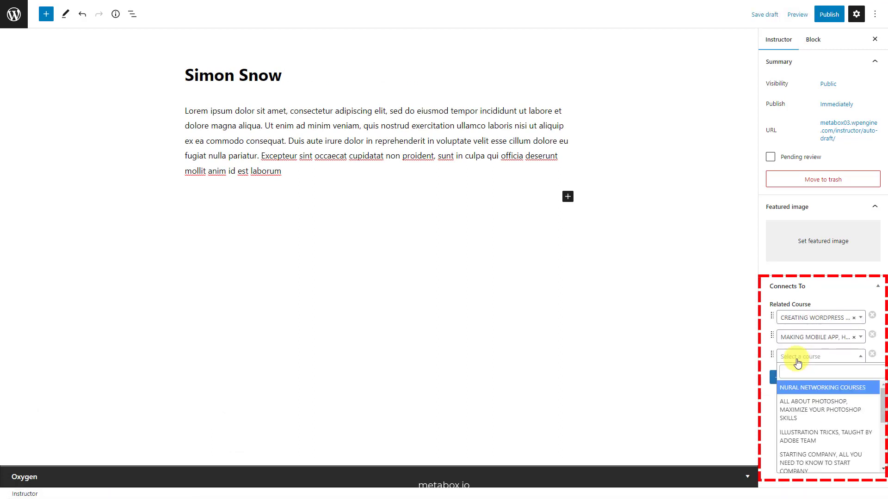
pyautogui.click(801, 389)
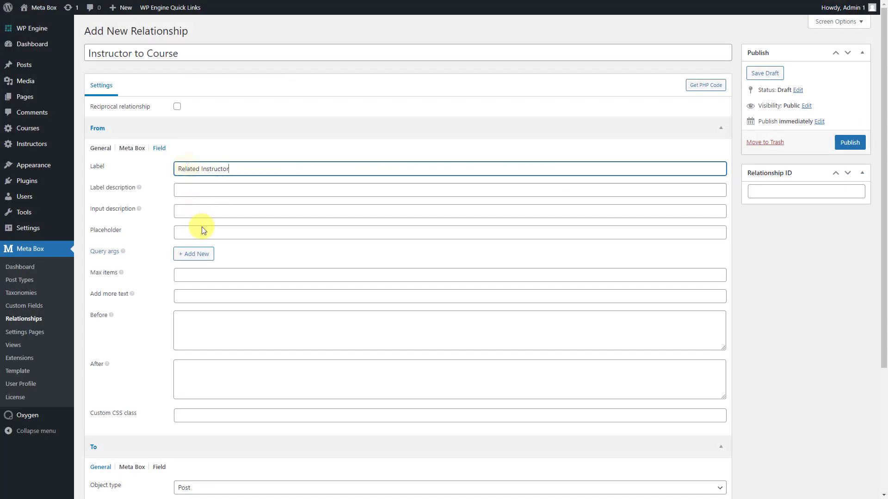
# Label the To side's relationship field Related Course and publish the relationship
pyautogui.scroll(-2, 192, 278)
pyautogui.click(162, 376)
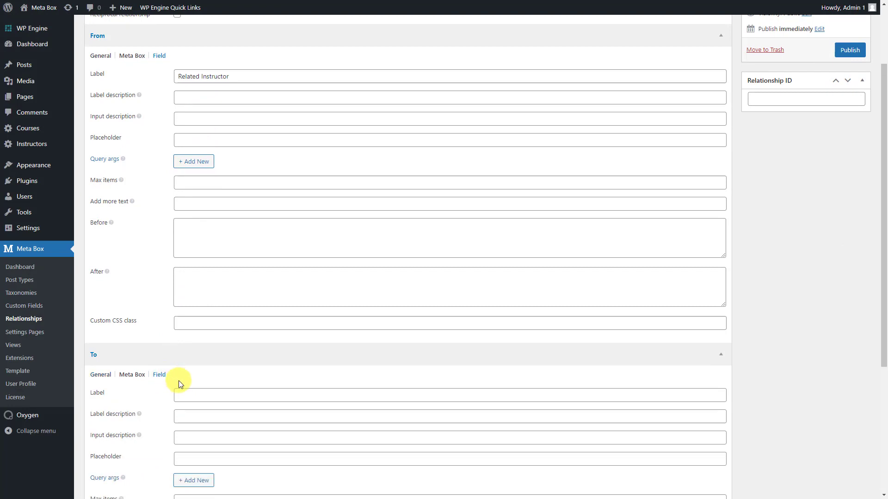
pyautogui.click(208, 396)
pyautogui.write('Related Course')
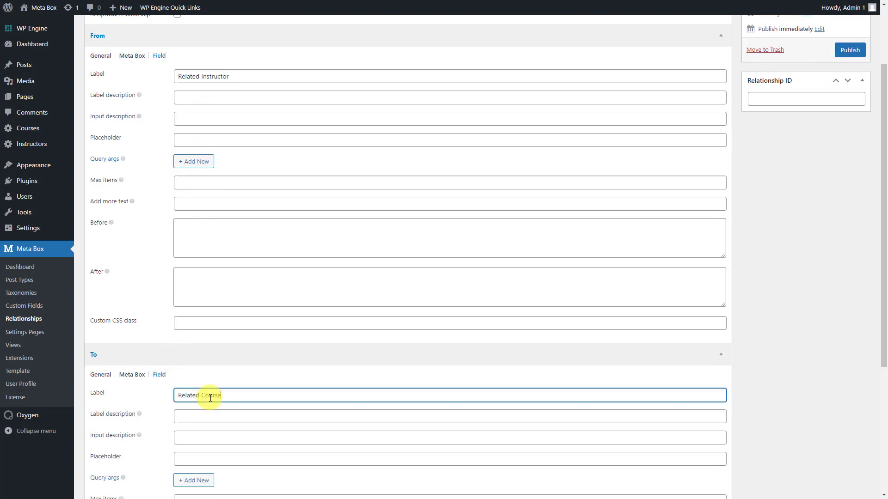
pyautogui.click(848, 56)
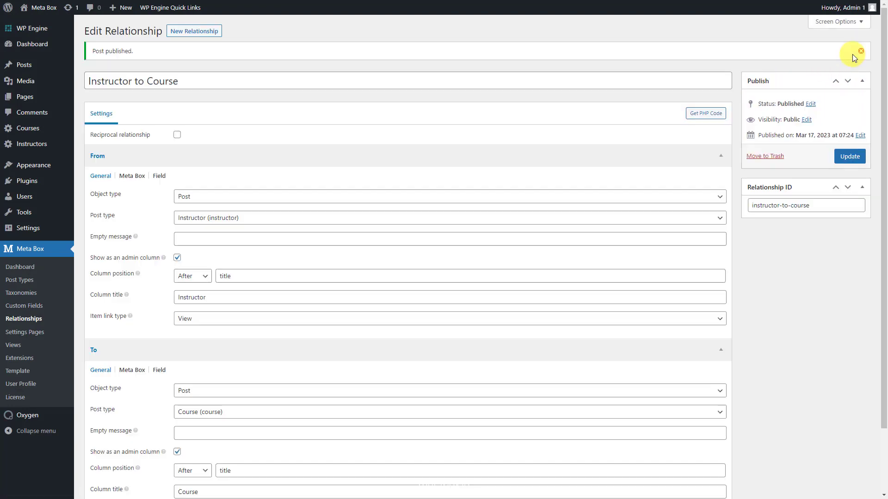
# Open a new course post to check its Related Instructor field
pyautogui.moveTo(60, 129)
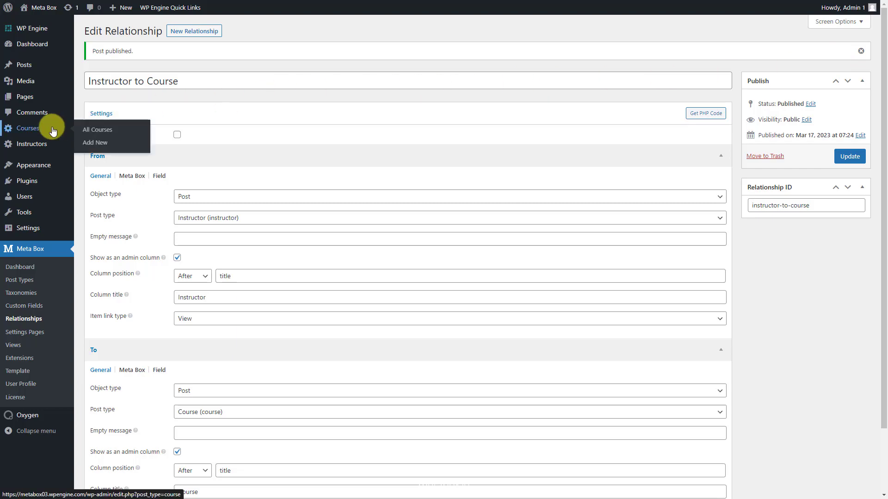
pyautogui.click(94, 144)
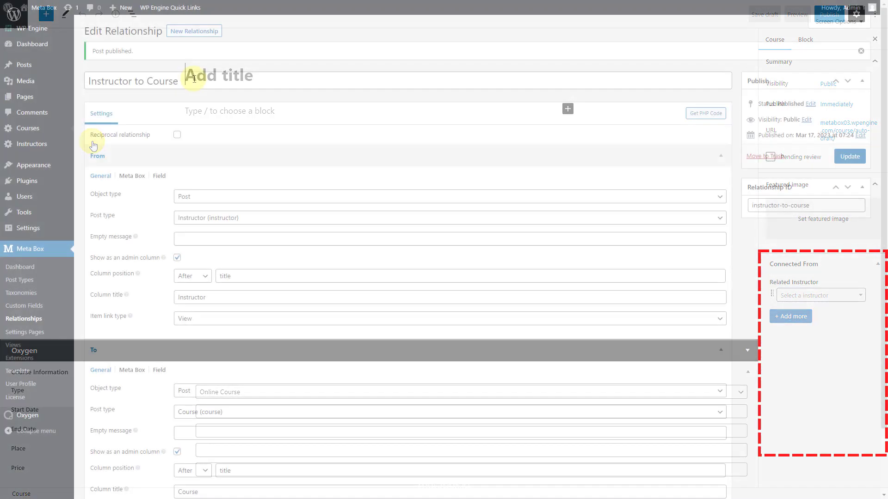
# Create a new instructor post with the instructor's full name as its title and a Lorem ipsum paragraph as its content
pyautogui.moveTo(61, 147)
pyautogui.click(93, 159)
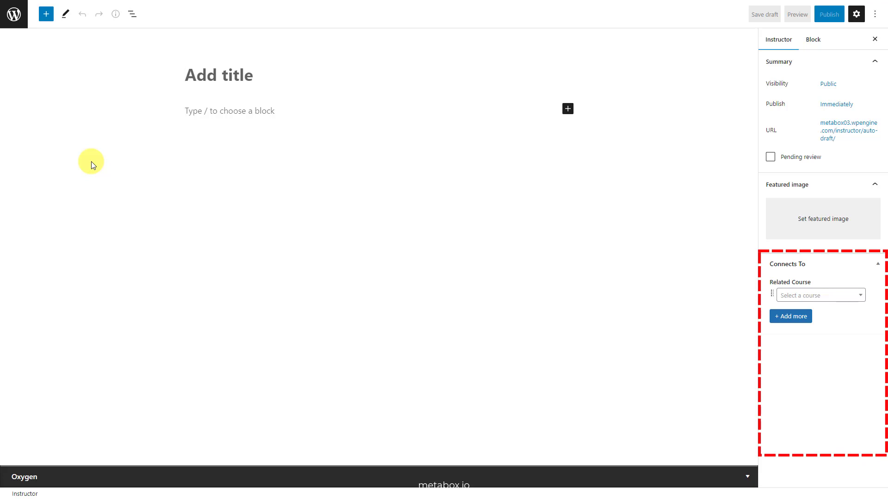
pyautogui.click(204, 74)
pyautogui.write('Simon Snow')
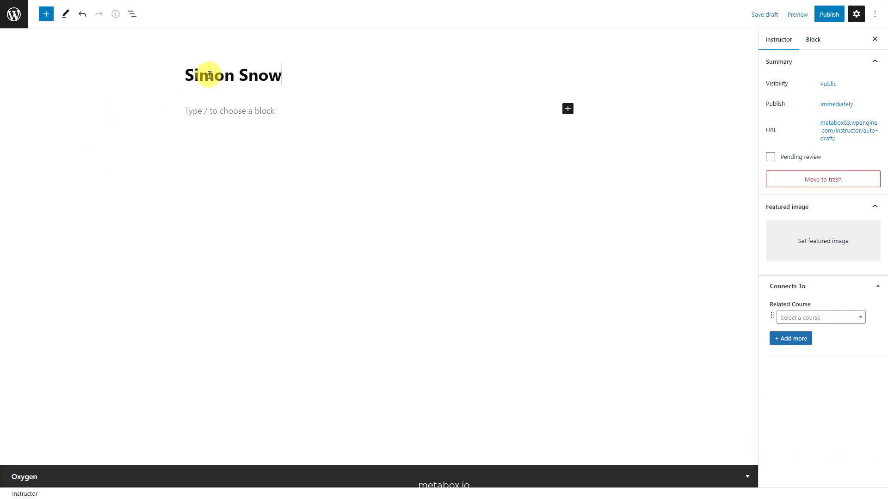
pyautogui.click(212, 113)
pyautogui.write('Lorem ipsum dolor sit amet, consectetur adipiscing elit, sed do eiusmod tempor incididunt ut labore et dolore magna aliqua. Ut enim ad minim veniam, quis nostrud exercitation ullamco laboris nisi ut aliquip ex ea commodo consequat. Duis aute irure dolor in reprehenderit in voluptate velit esse cillum dolore eu fugiat nulla pariatur. Excepteur sint occaecat cupidatat non proident, sunt in culpa qui officia deserunt mollit anim id est laborum')
pyautogui.click(367, 215)
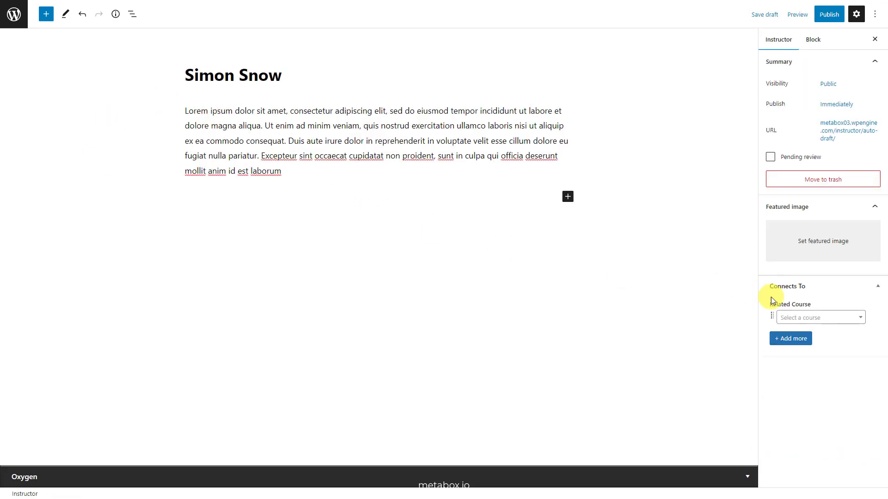
# Add three related courses to the instructor post: CREATING WORDPRESS THEME, MAKING MOBILE APP and NURAL NETWORKING COURSES
pyautogui.click(822, 317)
pyautogui.scroll(-2, 827, 365)
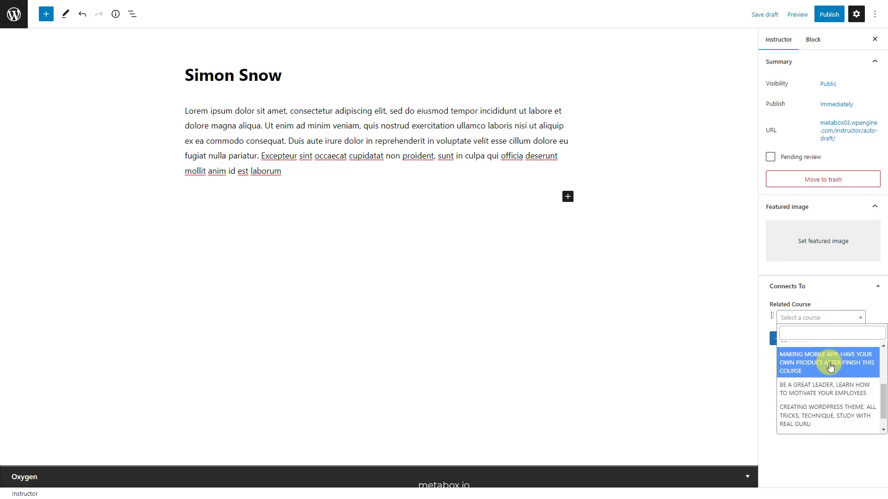
pyautogui.click(824, 413)
pyautogui.click(803, 337)
pyautogui.click(804, 339)
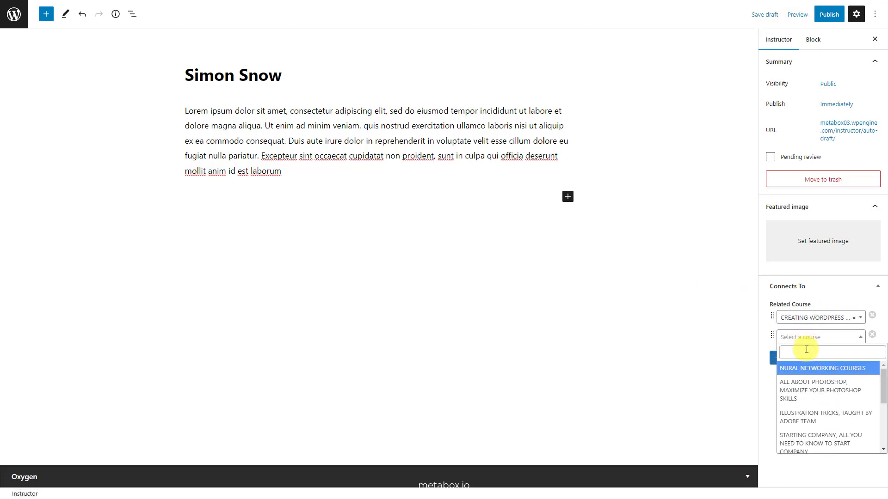
pyautogui.scroll(-2, 807, 393)
pyautogui.click(808, 424)
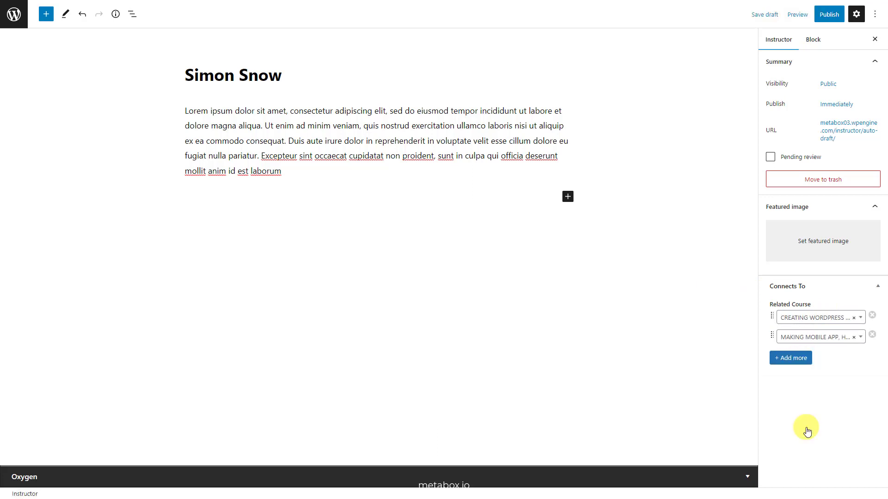
pyautogui.click(795, 365)
pyautogui.click(797, 360)
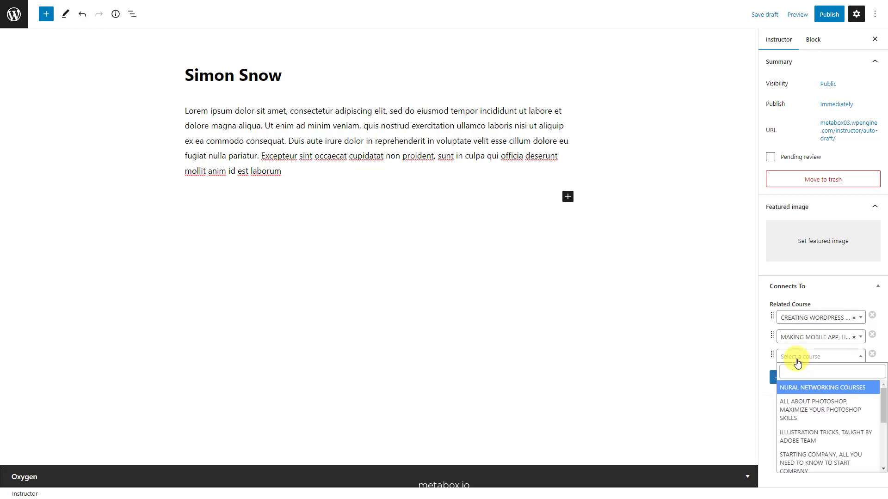
pyautogui.click(801, 388)
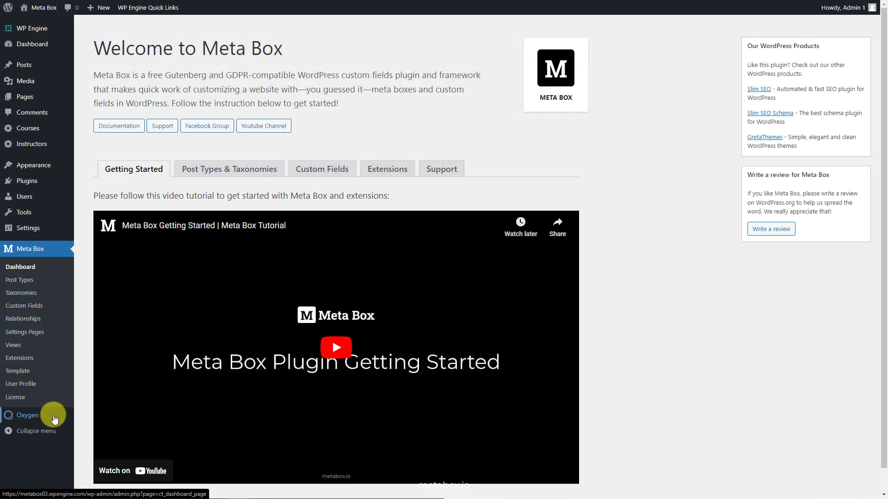
# Start a new Oxygen template titled Instructor Details
pyautogui.moveTo(46, 415)
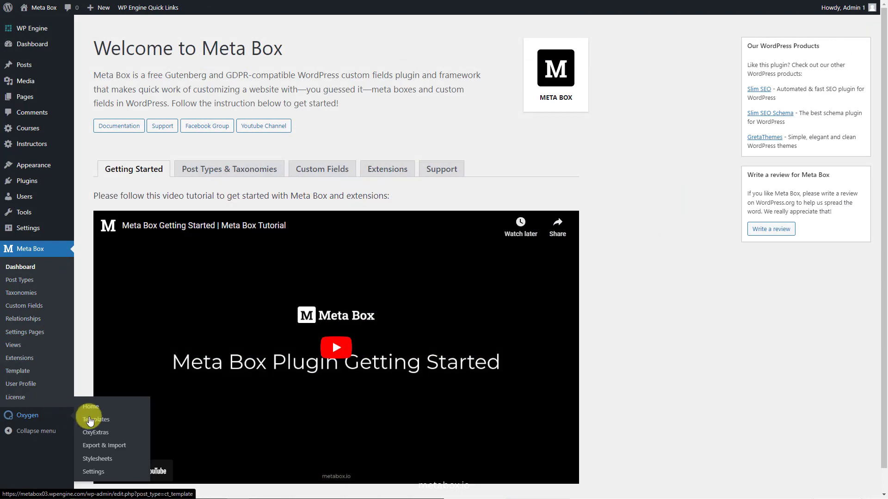
pyautogui.click(90, 420)
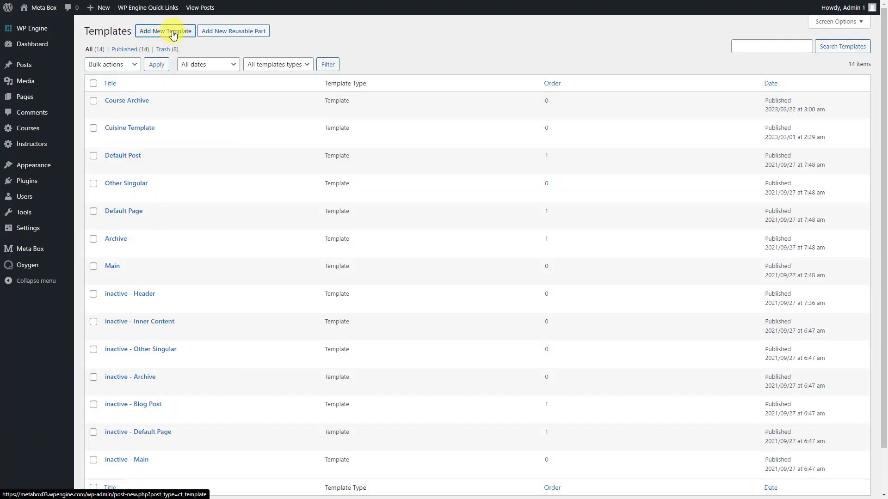
pyautogui.click(173, 31)
pyautogui.click(177, 54)
pyautogui.write('In')
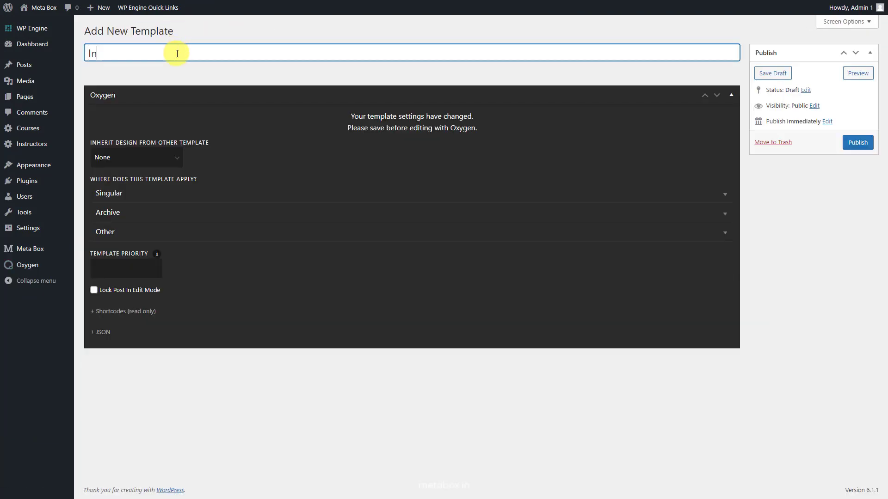
pyautogui.write('structor Details')
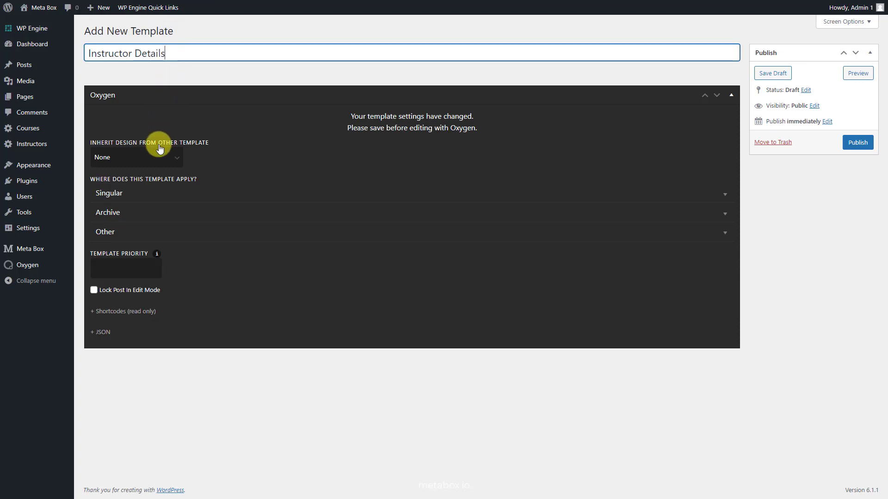
# Make the template inherit the Default Page design, apply it to singular Instructors, and publish it
pyautogui.click(159, 156)
pyautogui.click(155, 183)
pyautogui.click(157, 193)
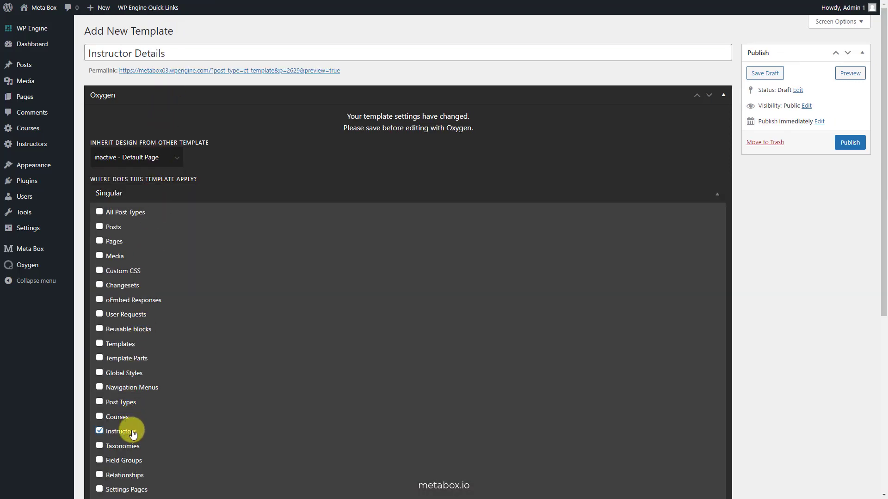
pyautogui.click(208, 193)
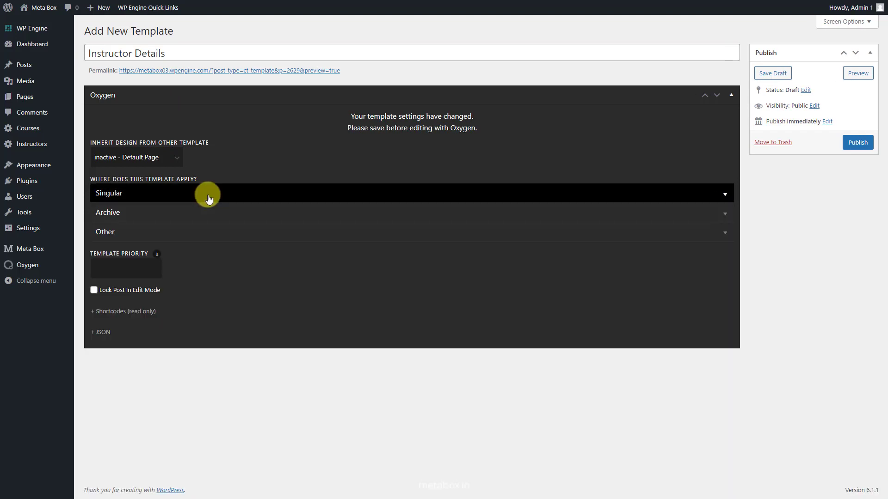
pyautogui.click(858, 143)
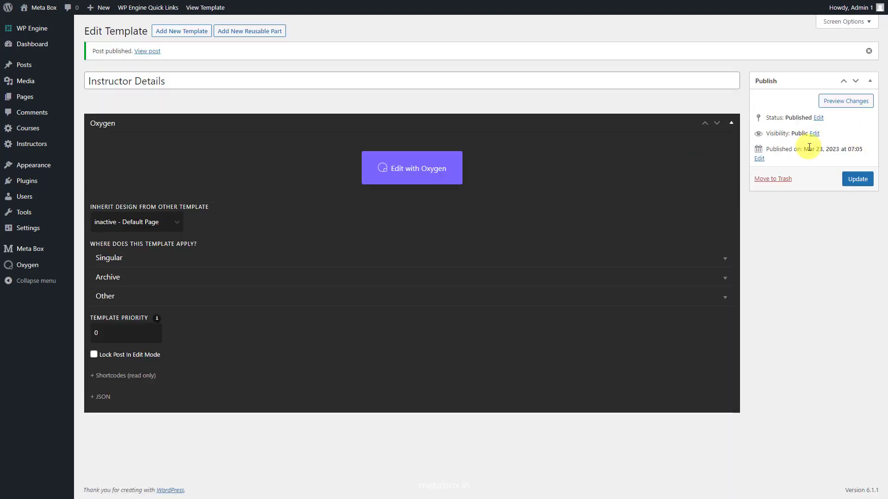
# Open the template for editing with Oxygen, preview it with the first listed instructor, and show the page structure
pyautogui.click(423, 171)
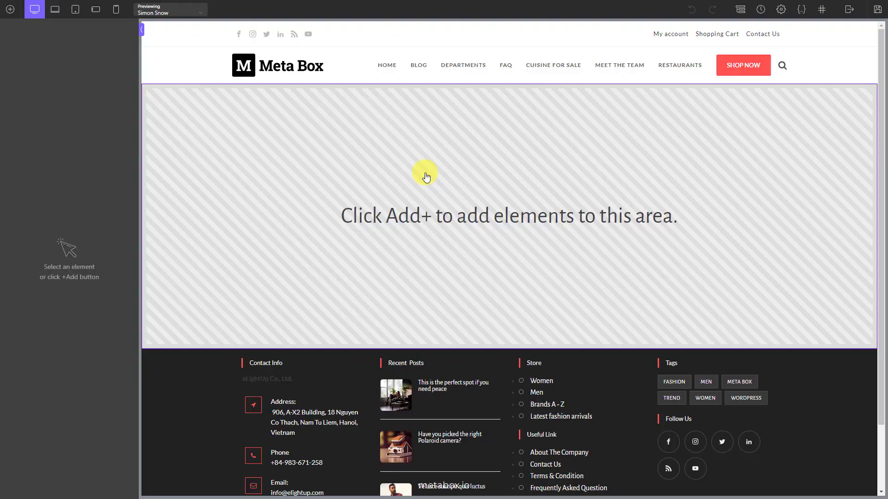
pyautogui.click(186, 9)
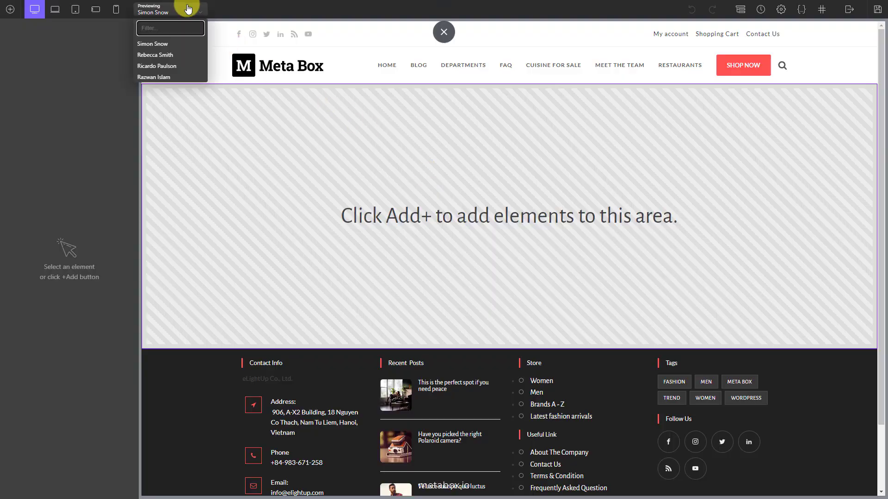
pyautogui.click(153, 43)
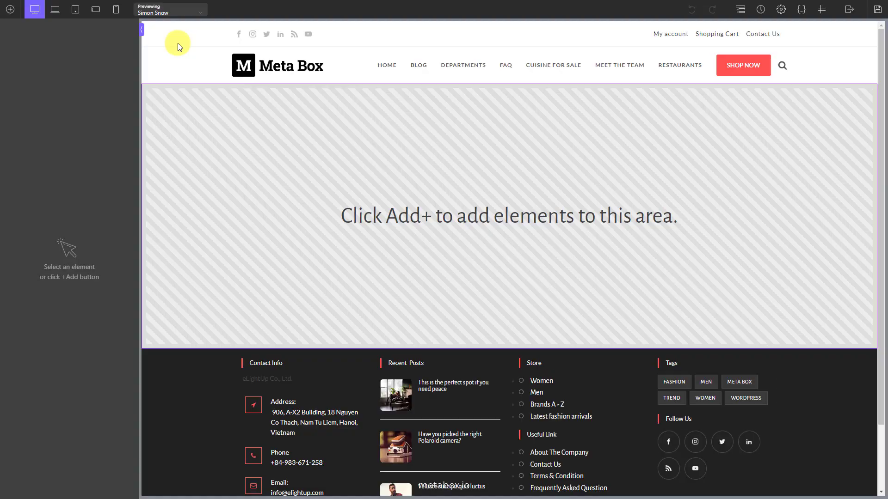
pyautogui.click(740, 9)
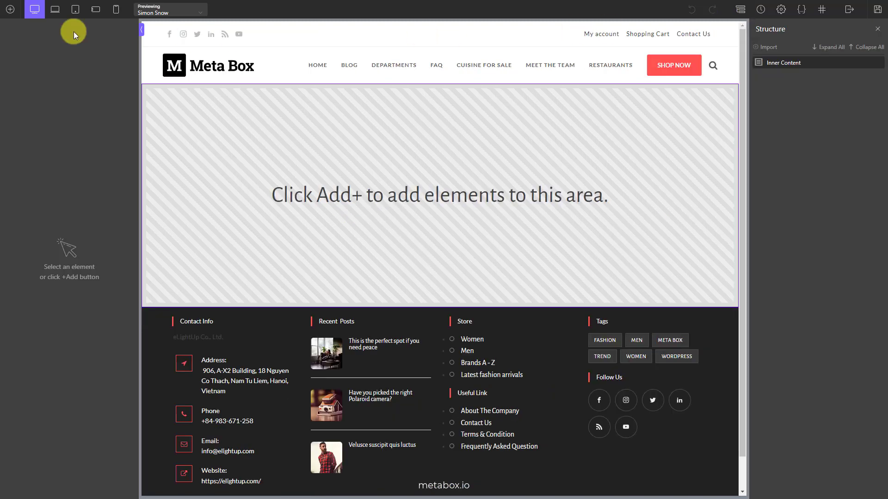
# Add a Section to the template's inner content and place a Heading inside it
pyautogui.click(11, 9)
pyautogui.click(25, 93)
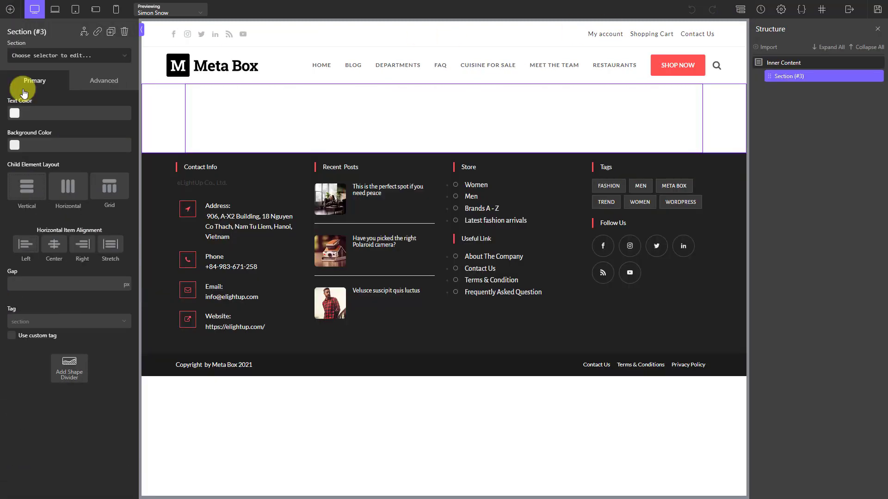
pyautogui.click(10, 10)
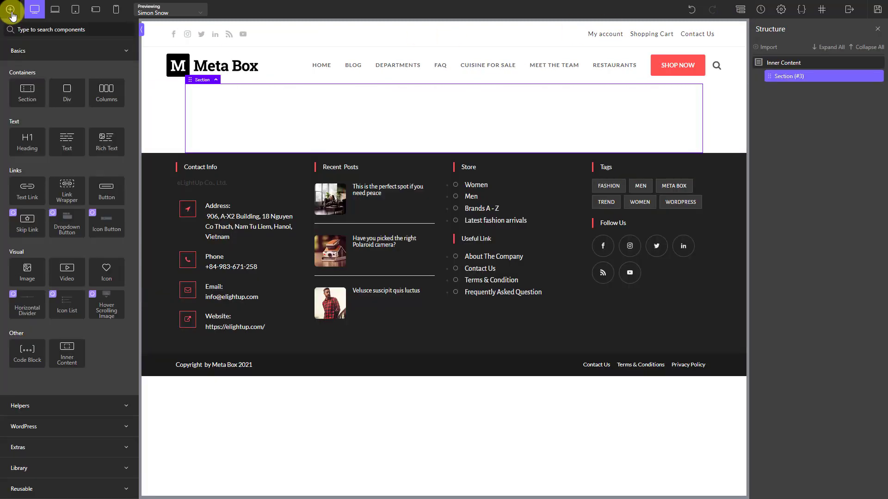
pyautogui.click(26, 141)
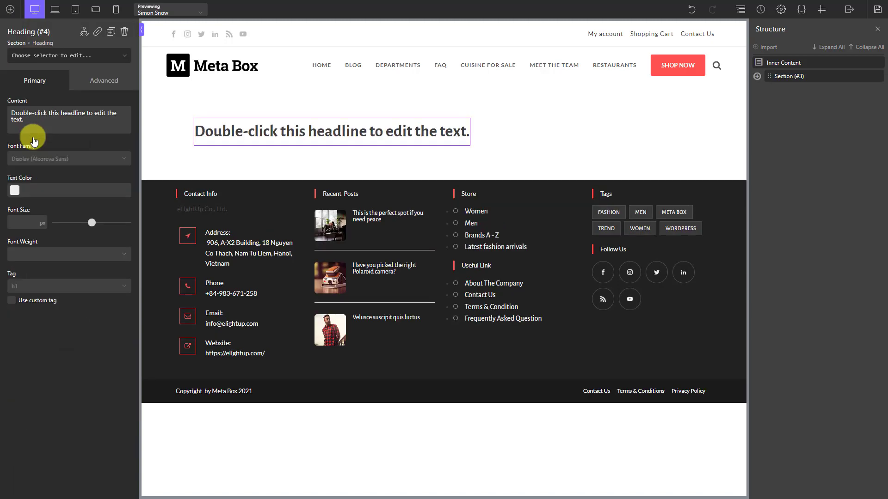
# Replace the heading's placeholder text with the dynamic post title and expand the section in the structure
pyautogui.doubleClick(269, 137)
pyautogui.click(552, 9)
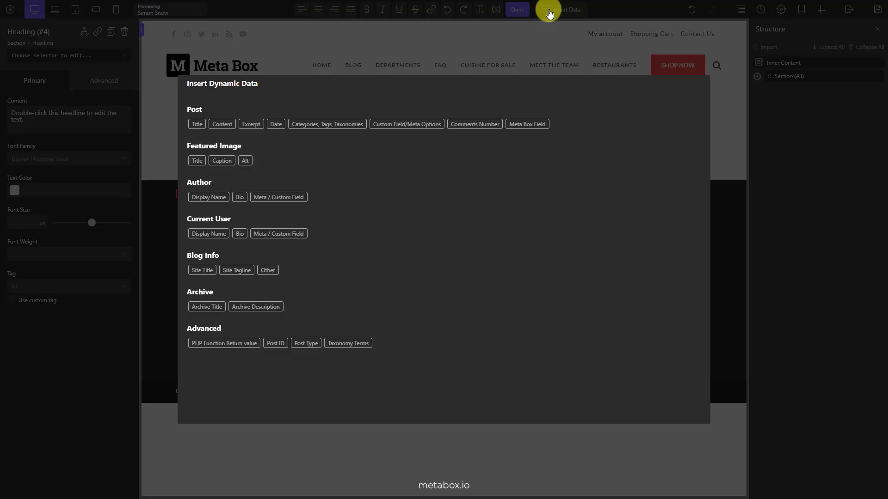
pyautogui.click(193, 122)
pyautogui.click(201, 220)
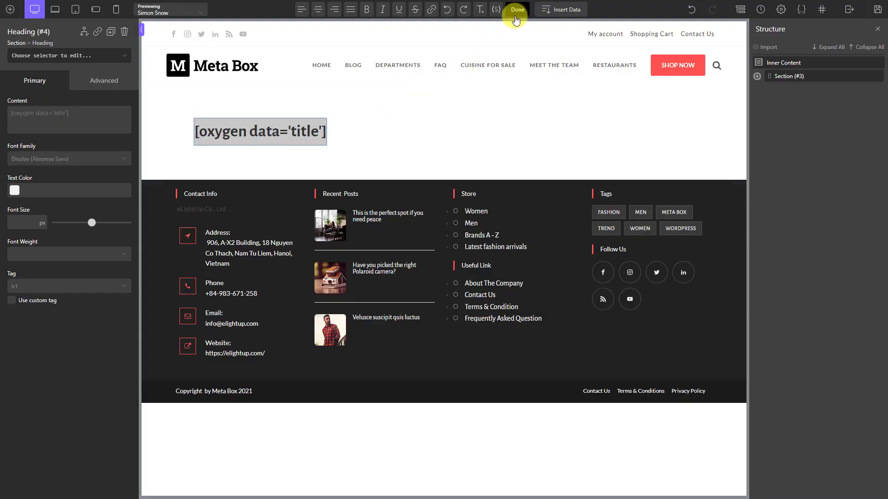
pyautogui.click(517, 9)
pyautogui.click(757, 76)
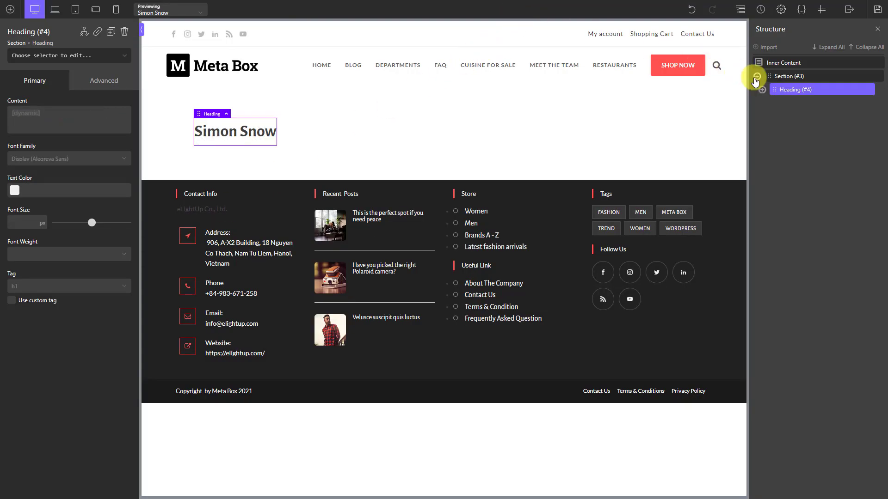
# Add a Text element below the heading and replace its placeholder with the dynamic post content
pyautogui.click(11, 9)
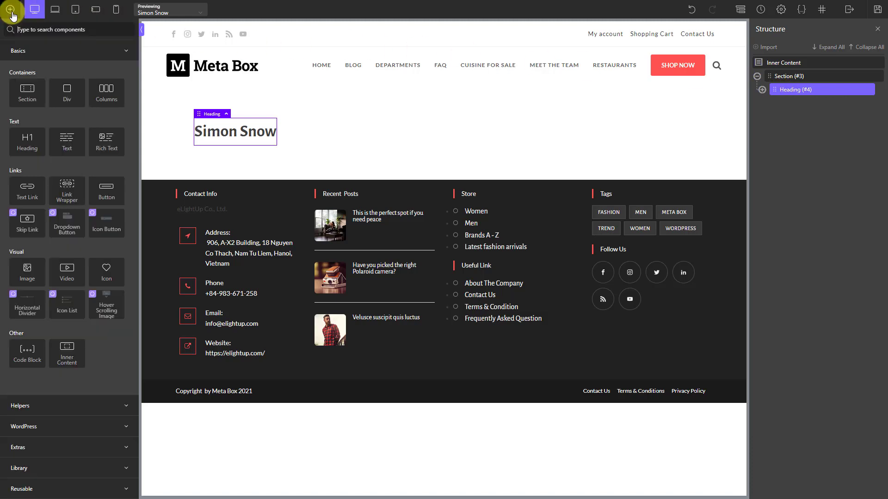
pyautogui.click(66, 136)
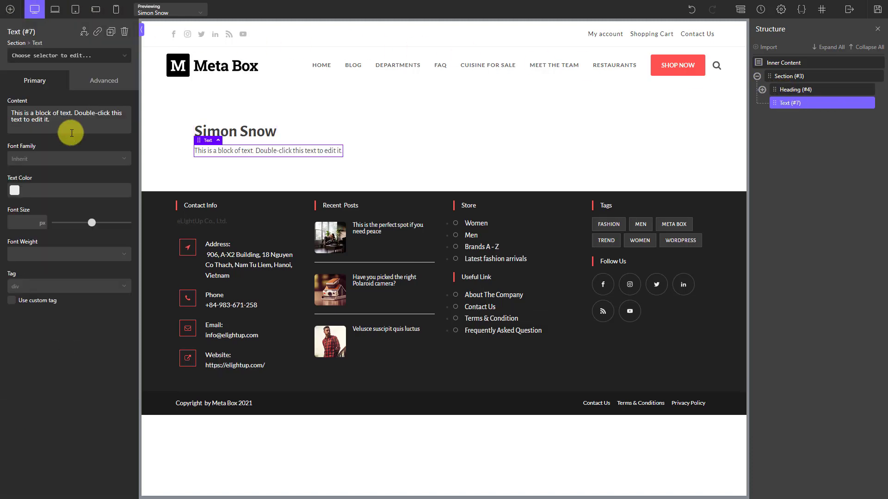
pyautogui.doubleClick(223, 151)
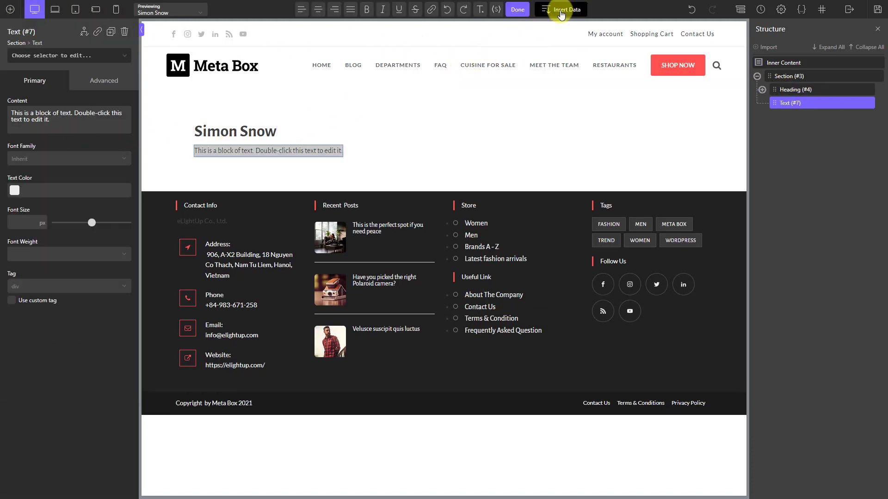
pyautogui.click(561, 9)
pyautogui.click(223, 125)
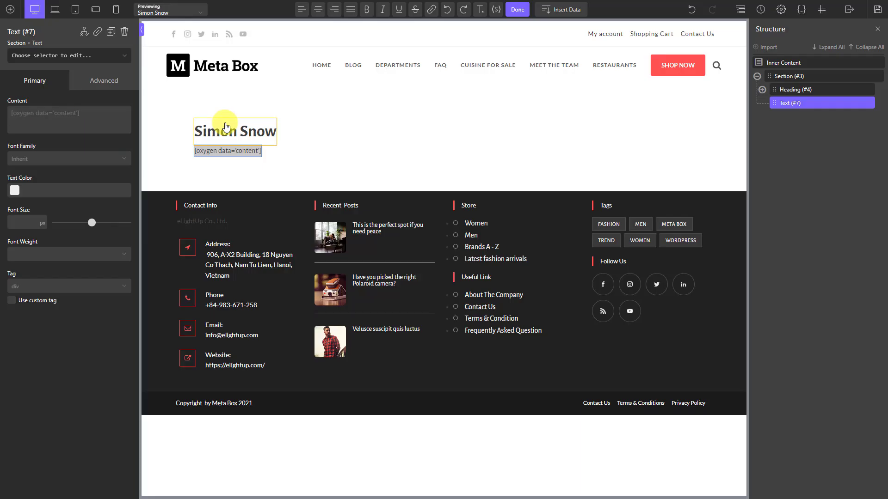
pyautogui.click(518, 11)
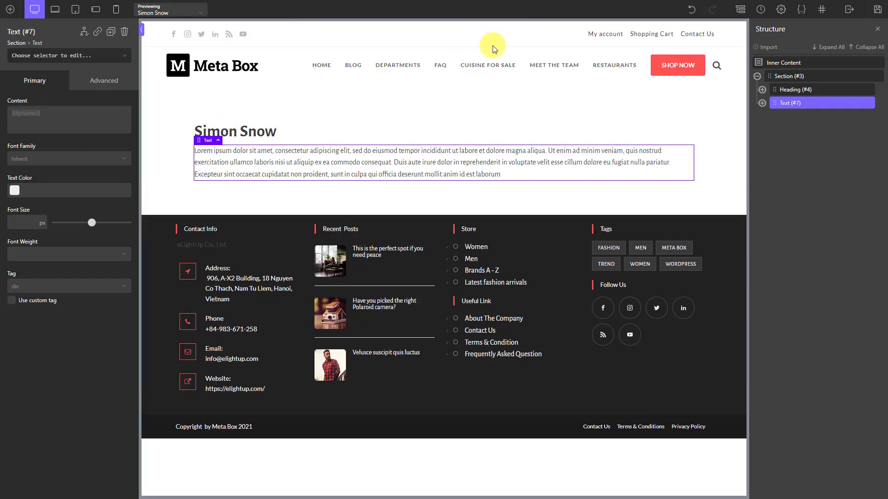
# Add a Repeater below the instructor's text and set its WP Query to advanced
pyautogui.click(11, 9)
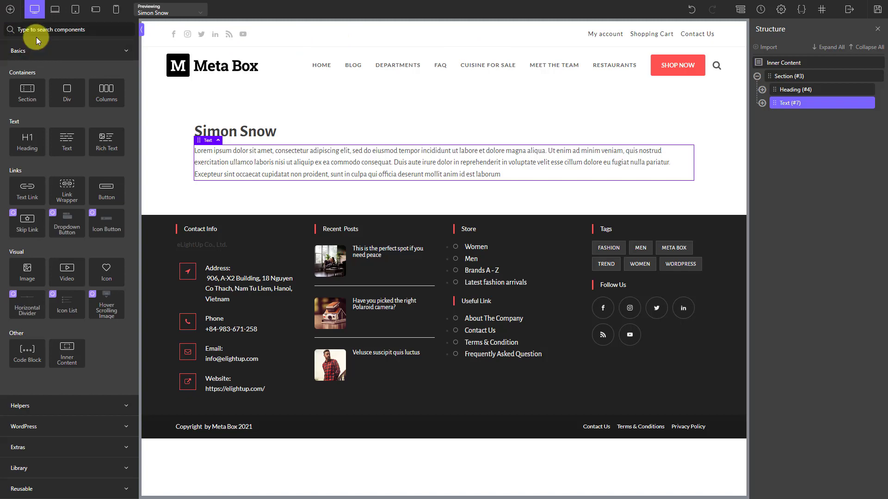
pyautogui.write('rep')
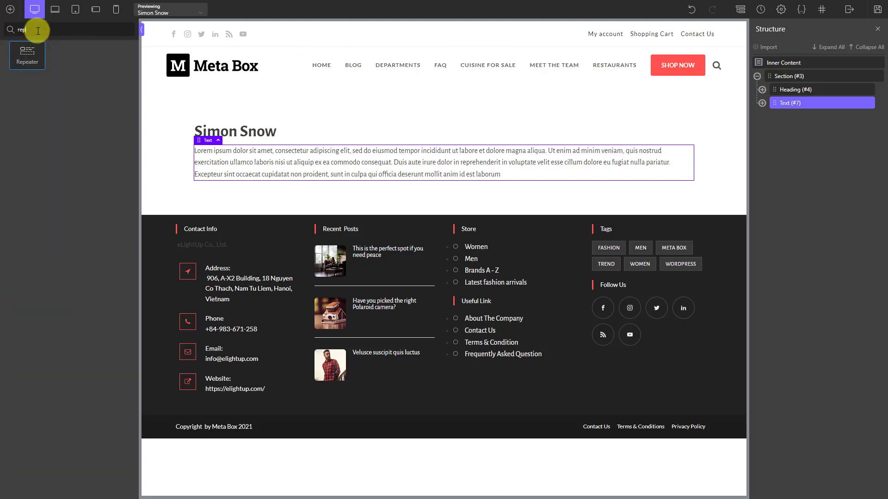
pyautogui.click(28, 53)
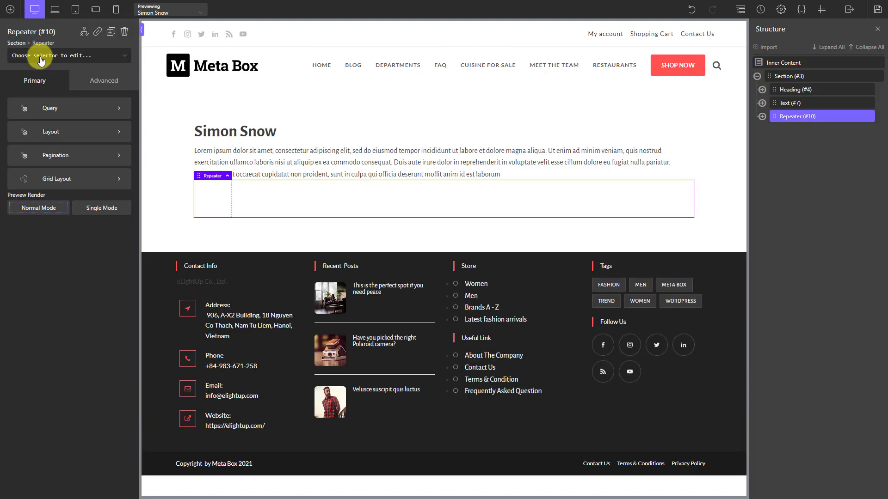
pyautogui.click(55, 109)
pyautogui.click(114, 130)
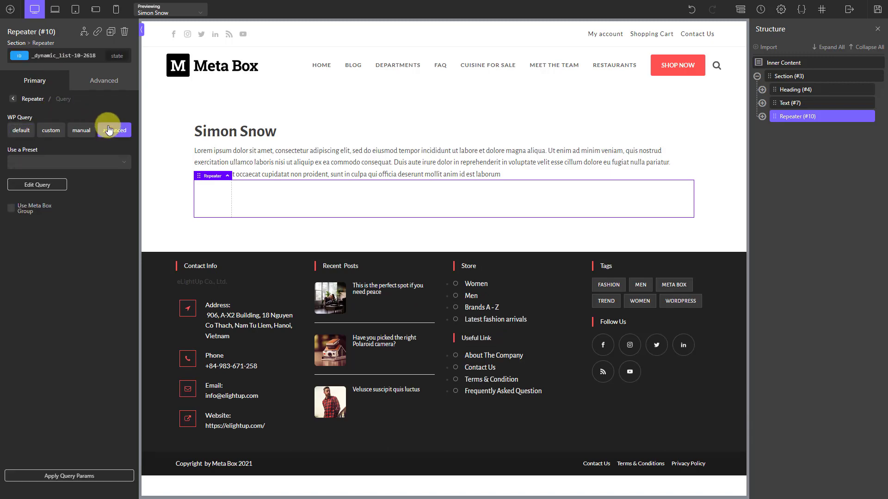
# Add a post_type parameter with the value course to the Repeater's advanced query
pyautogui.click(55, 185)
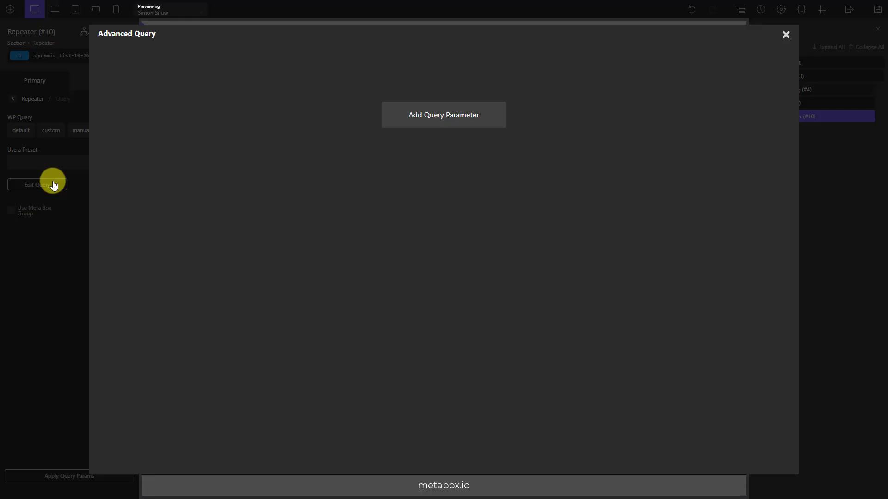
pyautogui.click(435, 121)
pyautogui.click(187, 69)
pyautogui.write('post_ty')
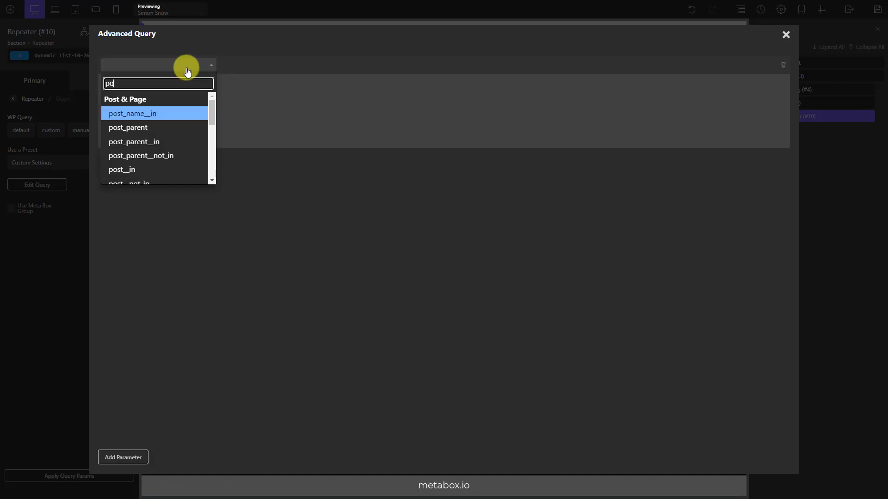
pyautogui.click(176, 120)
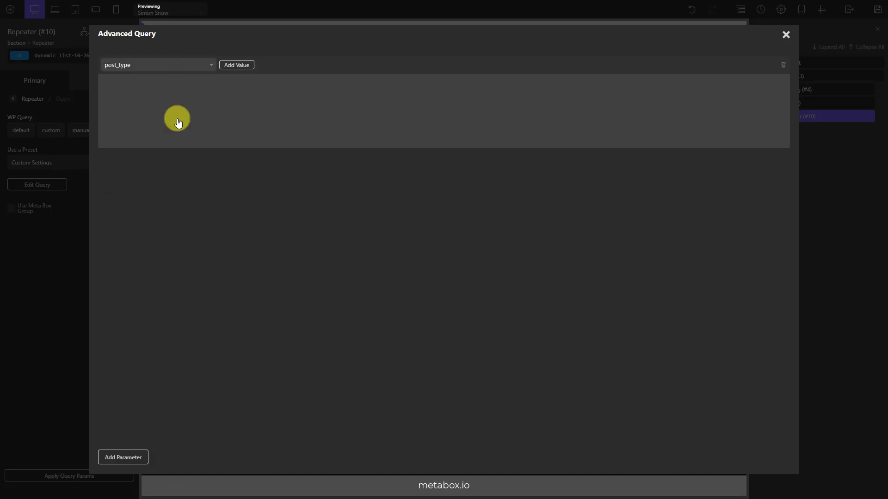
pyautogui.click(233, 64)
pyautogui.write('course')
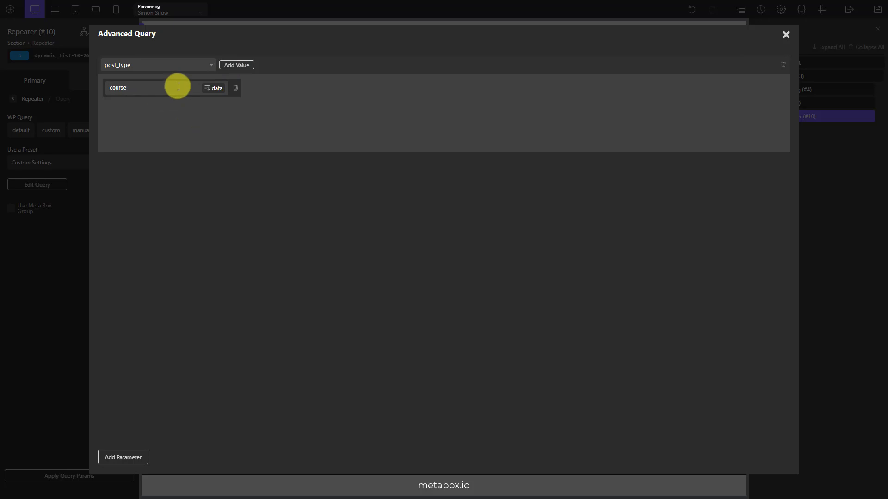
# Add a second parameter, post__in, to the Repeater's advanced query
pyautogui.click(135, 457)
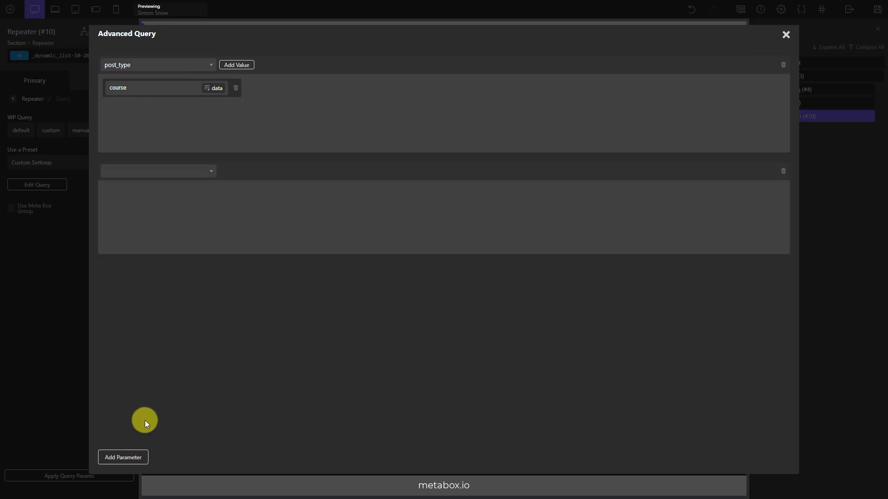
pyautogui.click(154, 174)
pyautogui.write('post')
pyautogui.click(145, 276)
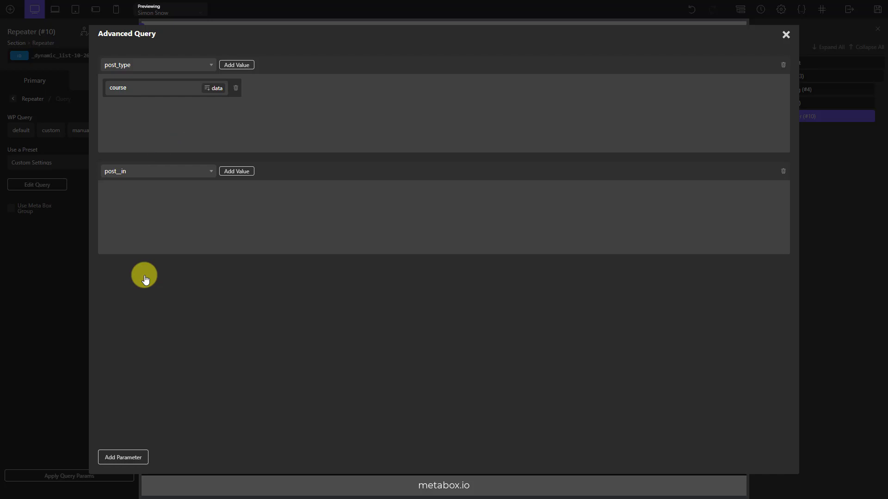
# Give post__in a dynamic value from the Related Course Meta Box field, inserting the post id with a comma as the cloned-field separator
pyautogui.click(224, 172)
pyautogui.click(215, 194)
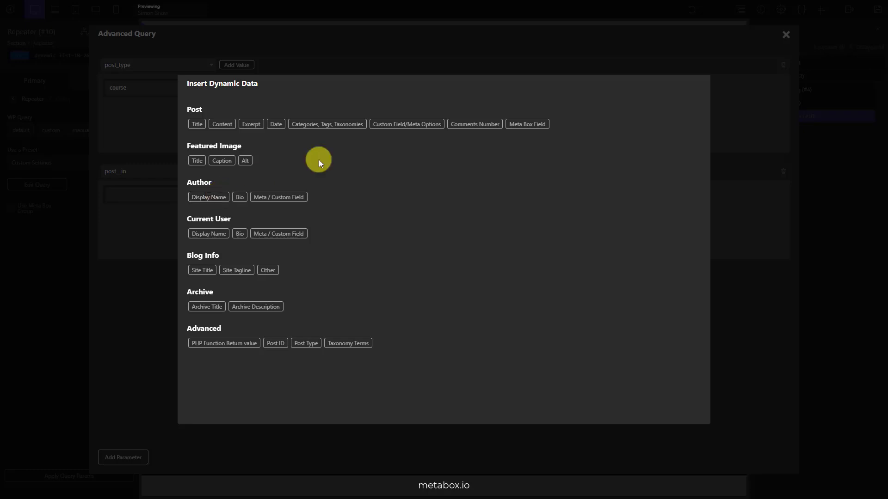
pyautogui.click(517, 125)
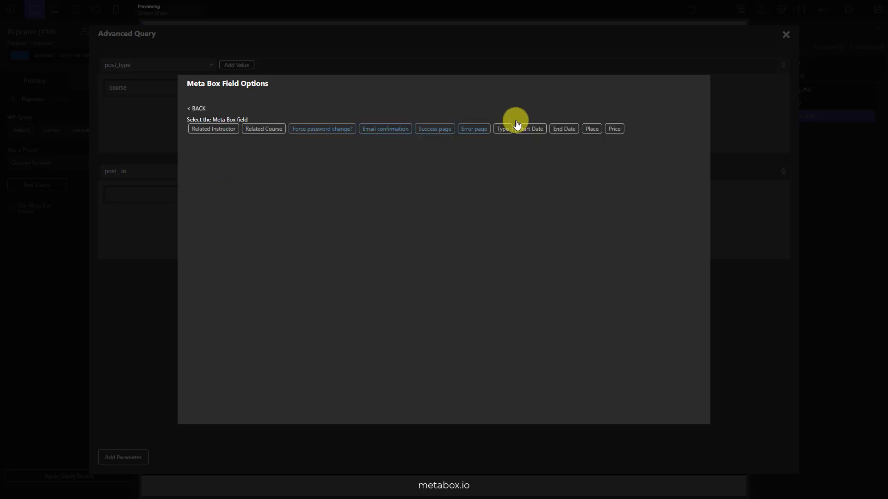
pyautogui.click(267, 128)
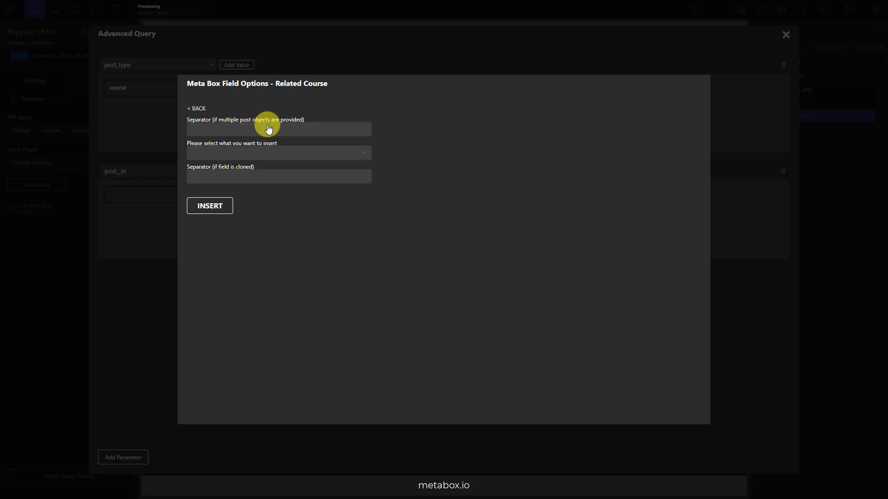
pyautogui.click(264, 153)
pyautogui.click(255, 166)
pyautogui.click(249, 176)
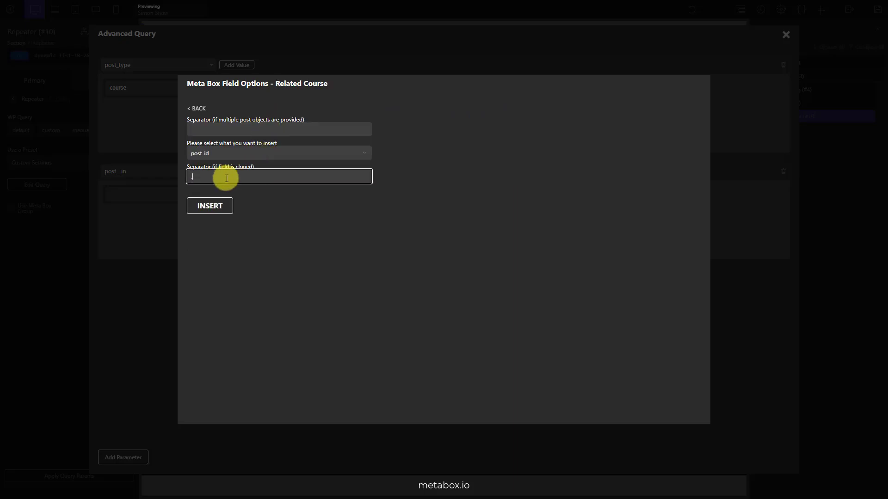
pyautogui.click(210, 205)
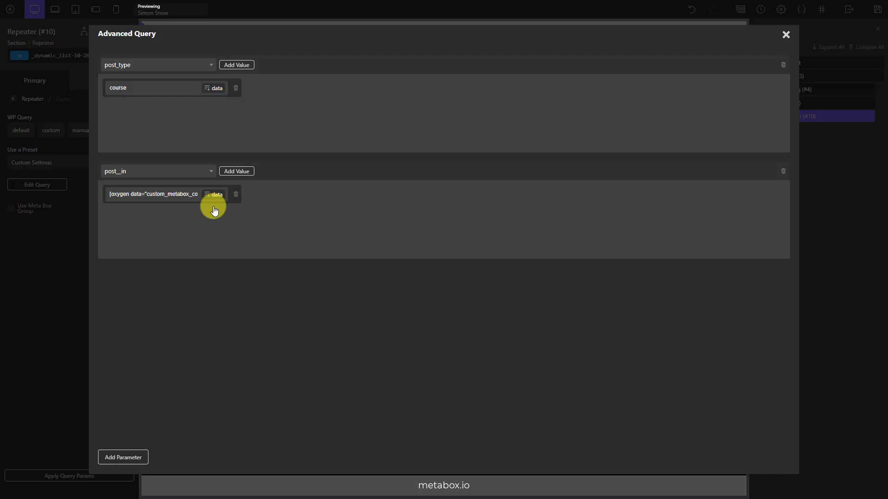
# Close the advanced query, apply its parameters to the Repeater, and expand the Repeater in the structure
pyautogui.click(59, 292)
pyautogui.click(60, 476)
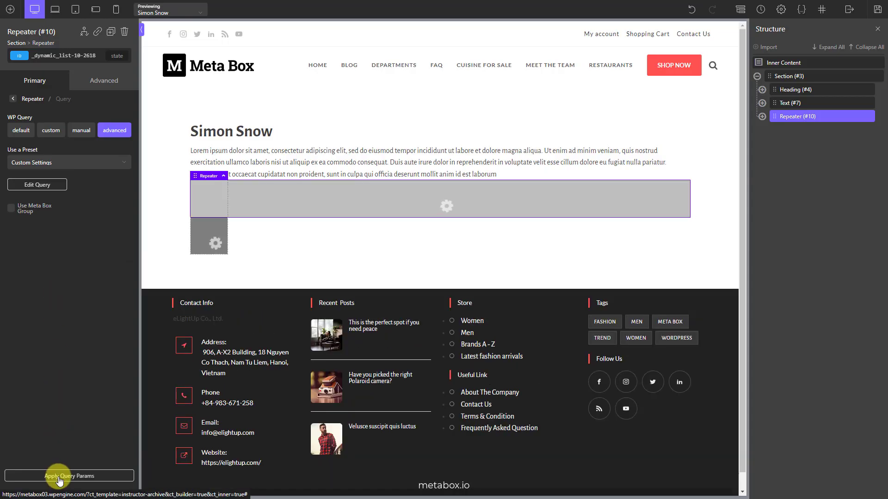
pyautogui.click(762, 116)
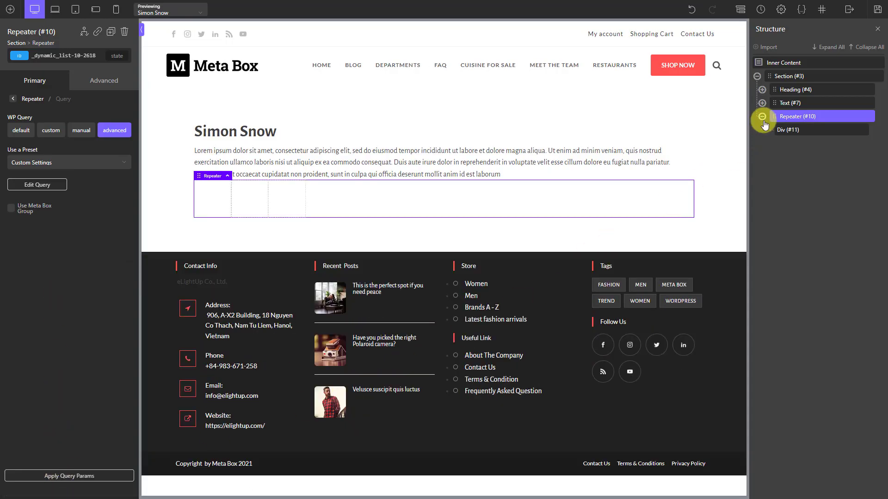
# Add an Image element inside the Repeater's div and set its source to the post's dynamic Featured Image
pyautogui.click(782, 131)
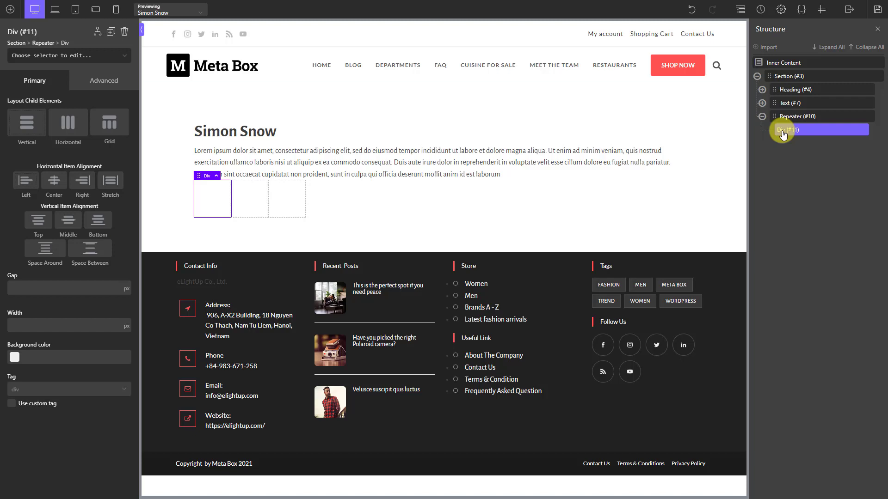
pyautogui.click(10, 10)
pyautogui.write('ima')
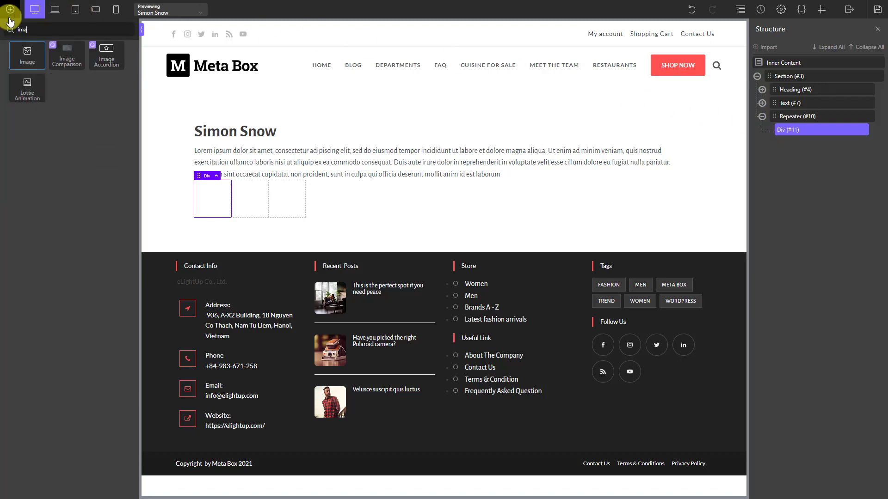
pyautogui.click(24, 55)
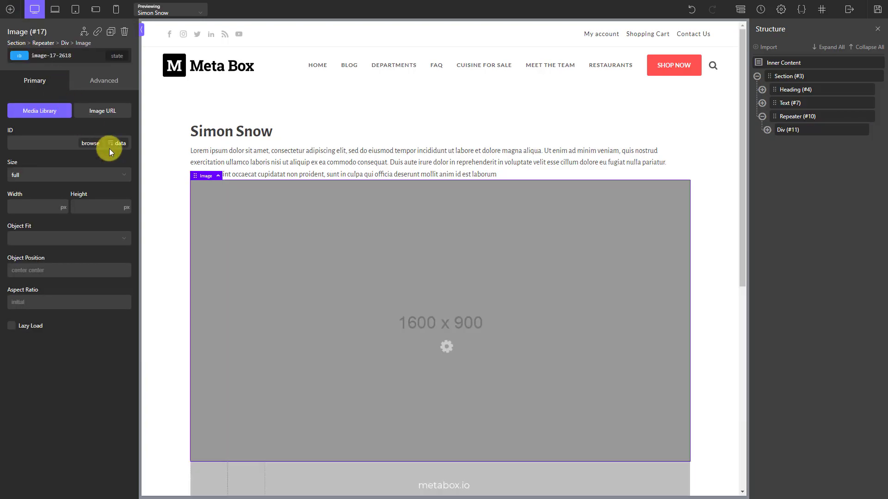
pyautogui.click(113, 145)
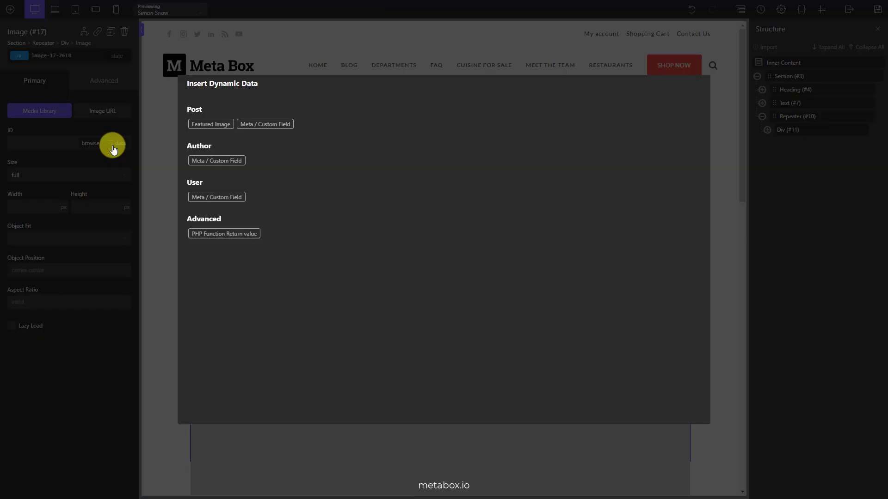
pyautogui.click(203, 125)
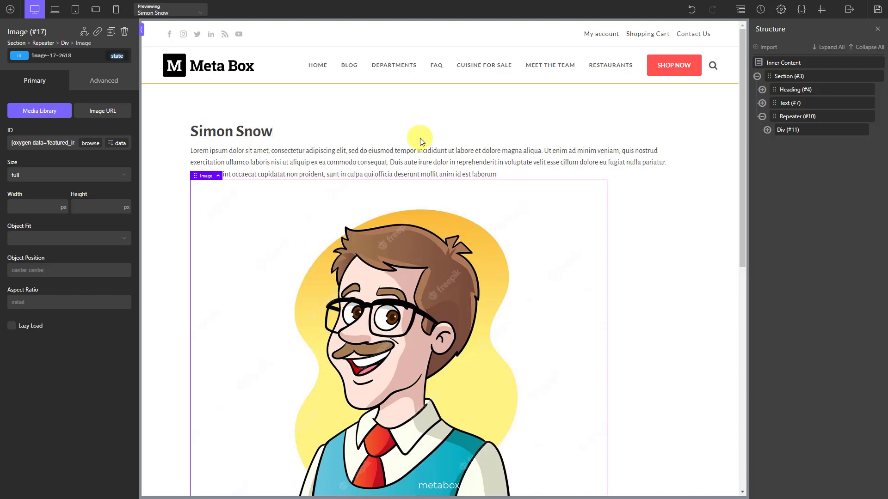
# Add a Heading below the image in the Repeater's div and replace its text with the dynamic post Title, with Link enabled
pyautogui.click(767, 130)
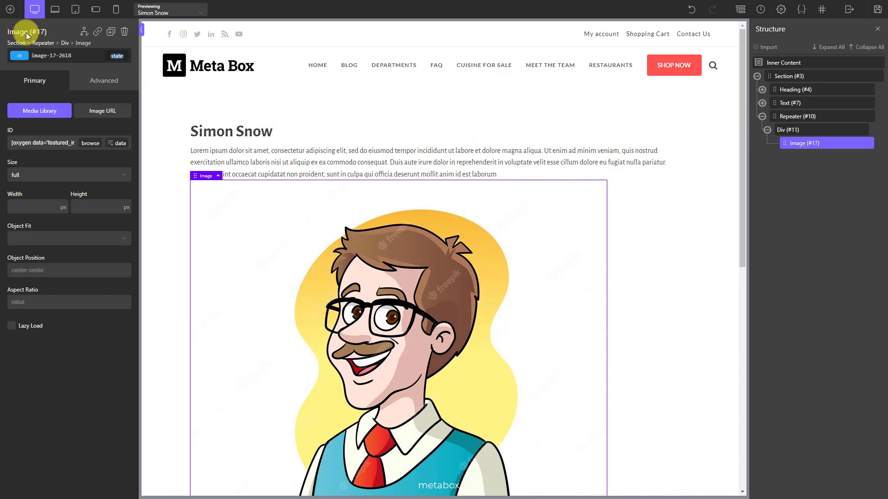
pyautogui.click(11, 9)
pyautogui.click(27, 149)
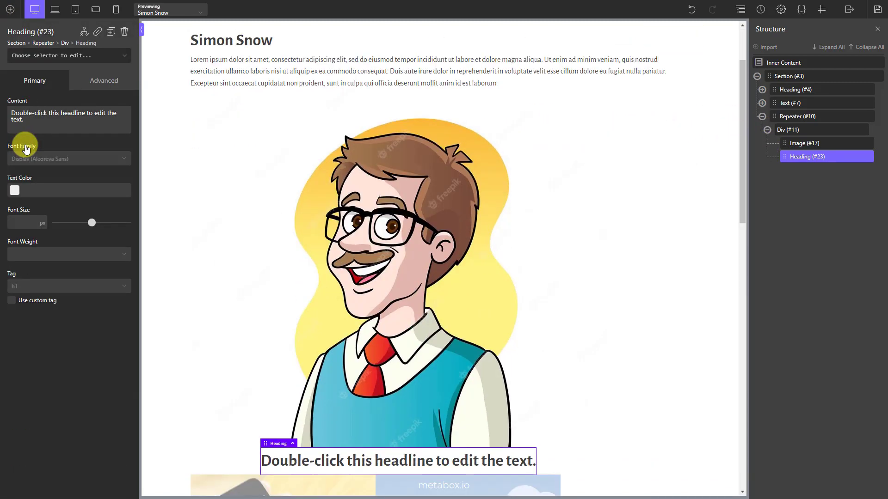
pyautogui.doubleClick(309, 464)
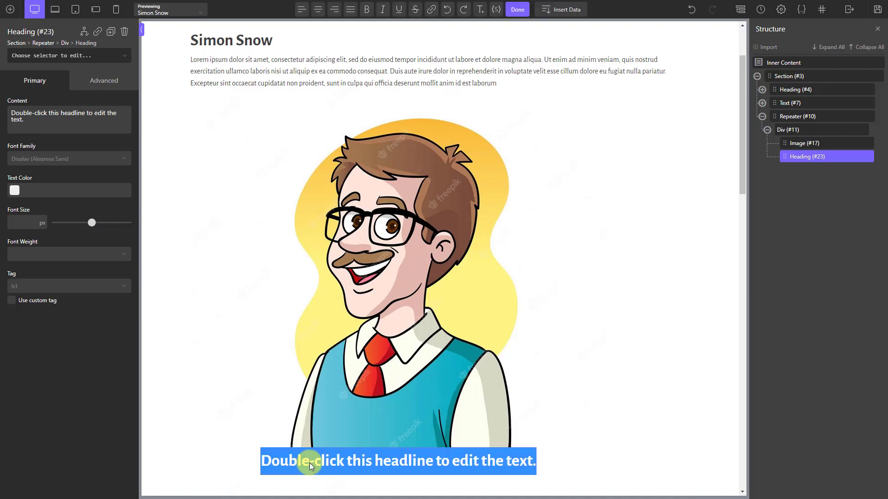
pyautogui.click(552, 18)
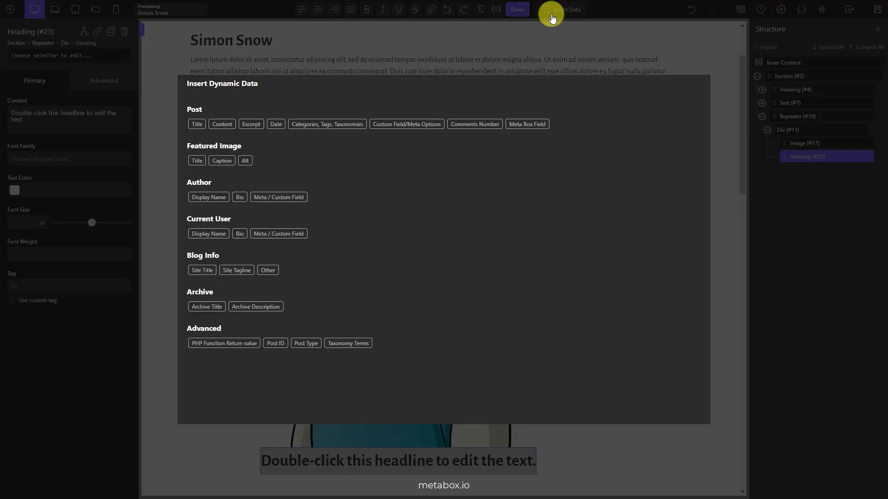
pyautogui.click(203, 123)
pyautogui.click(192, 121)
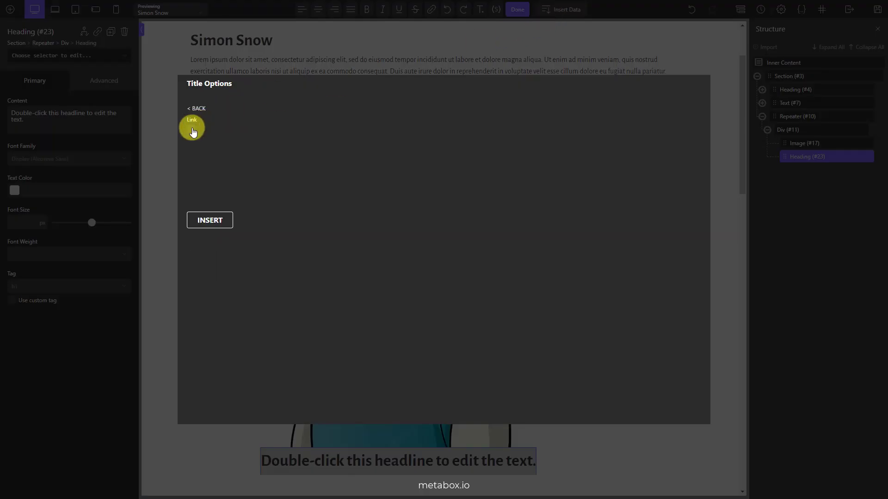
pyautogui.click(193, 220)
pyautogui.click(513, 14)
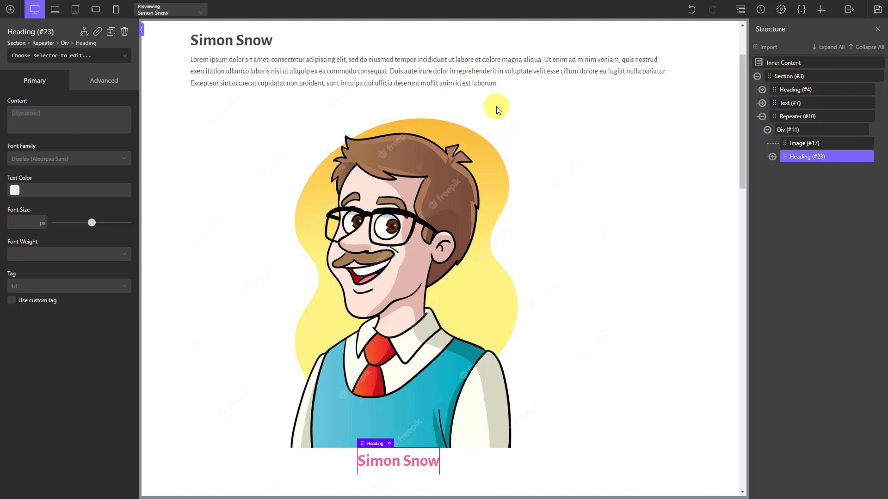
# Add a nested div below the repeated heading, containing a Text element that reads "Type:"
pyautogui.click(10, 9)
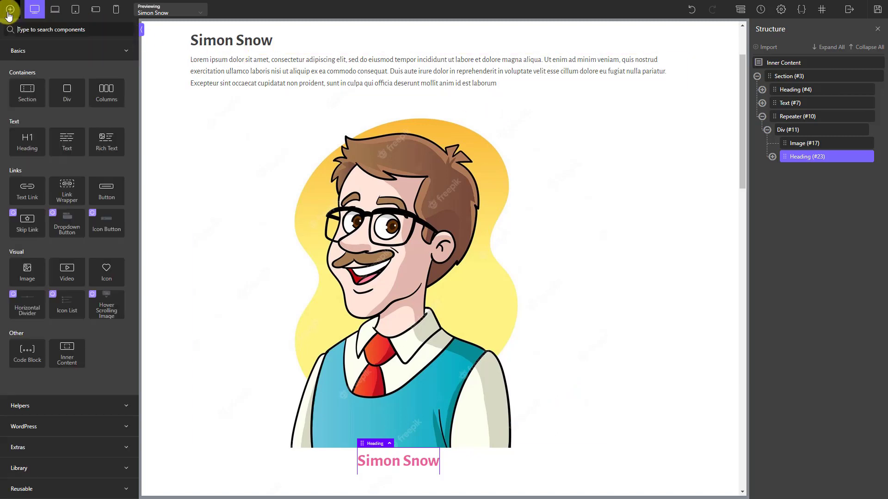
pyautogui.click(51, 87)
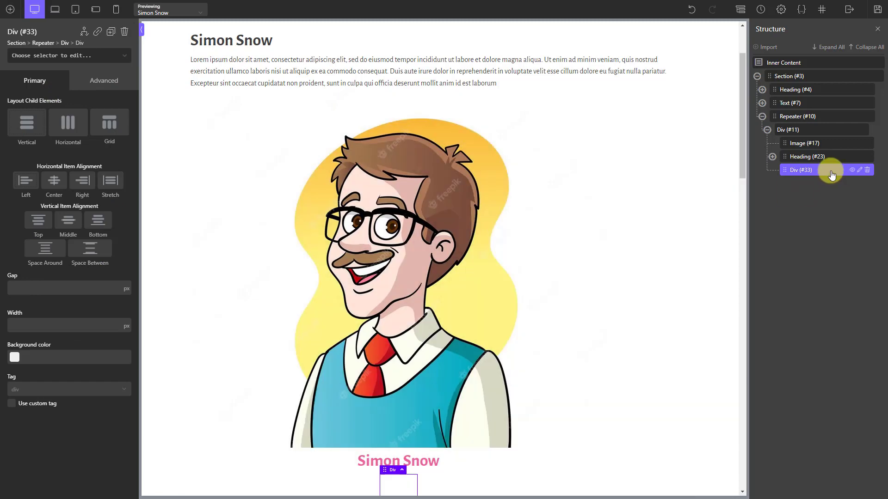
pyautogui.click(11, 10)
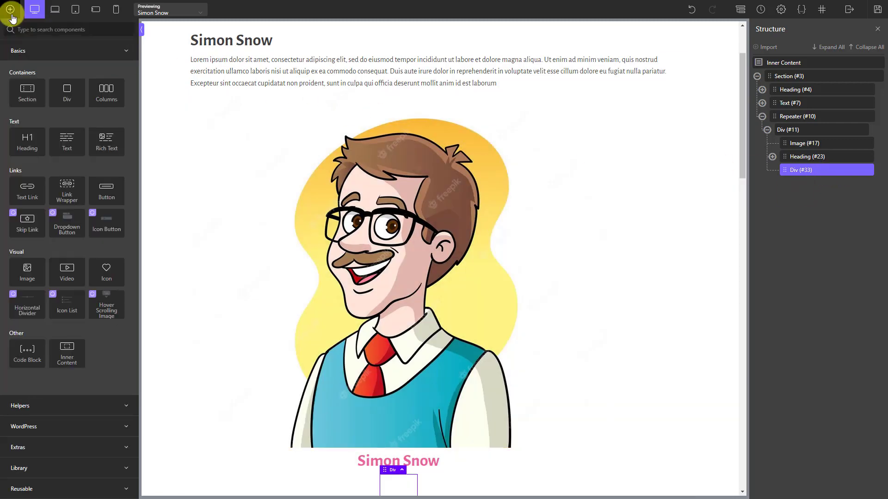
pyautogui.click(65, 139)
pyautogui.tripleClick(66, 120)
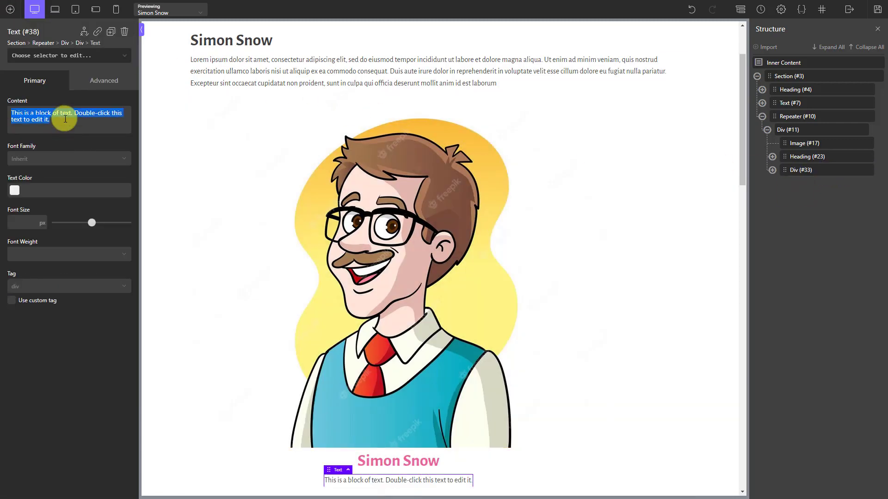
pyautogui.write('Type:')
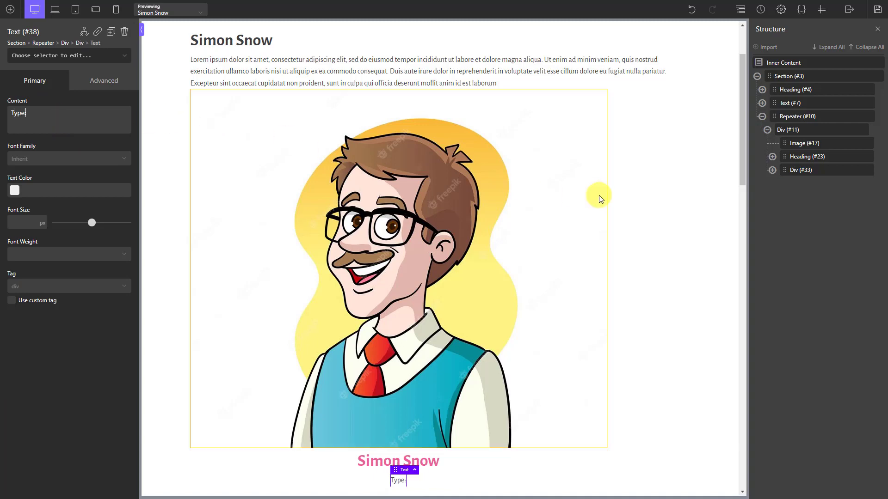
# Duplicate the "Type:" text element within its nested div
pyautogui.click(807, 171)
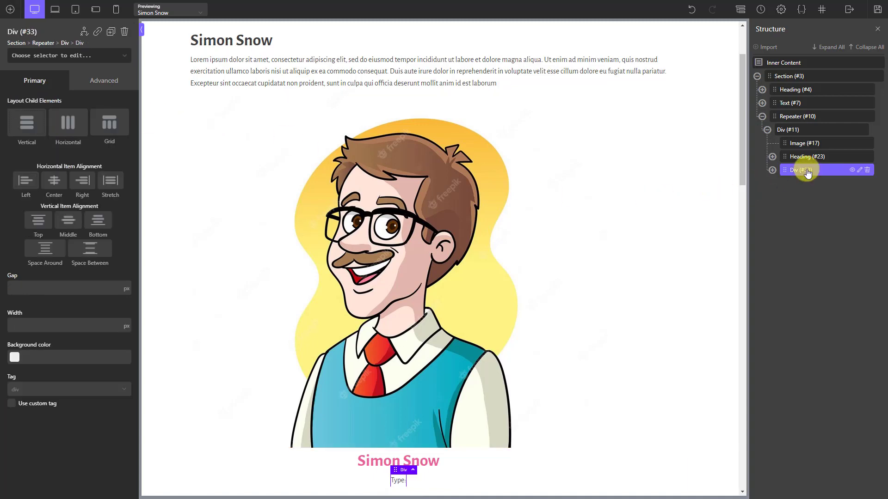
pyautogui.click(772, 169)
pyautogui.click(844, 184)
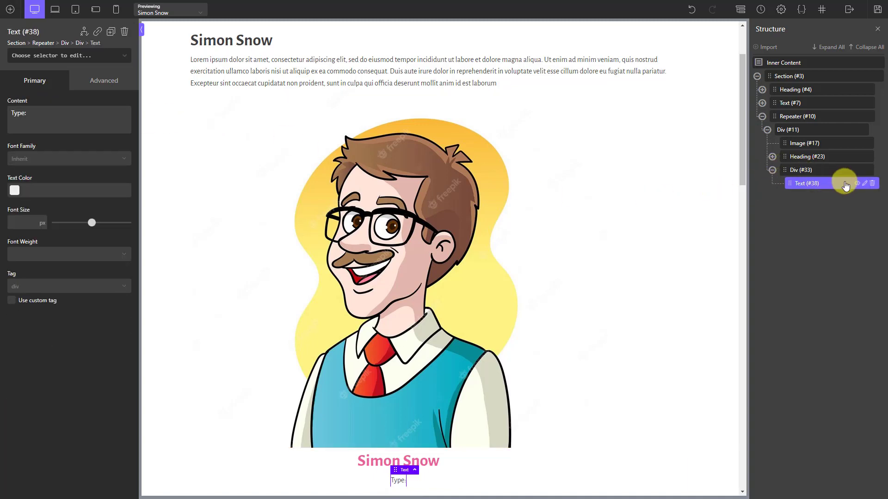
pyautogui.rightClick(856, 185)
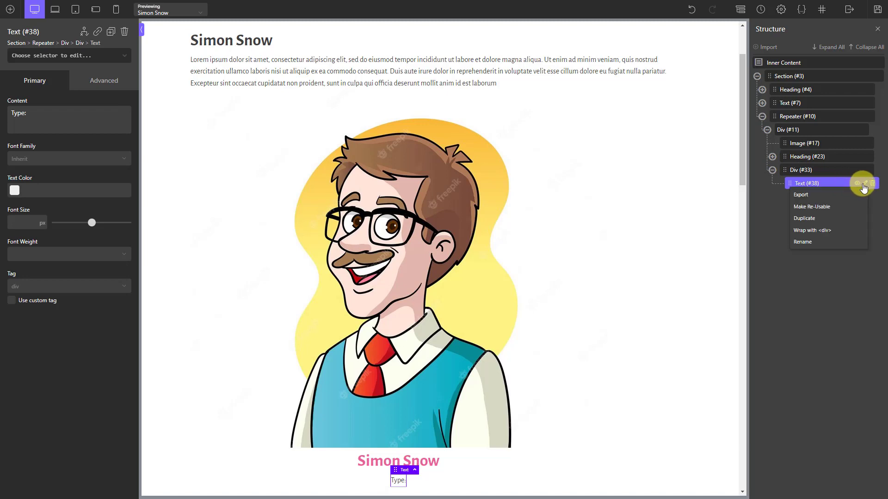
pyautogui.click(854, 219)
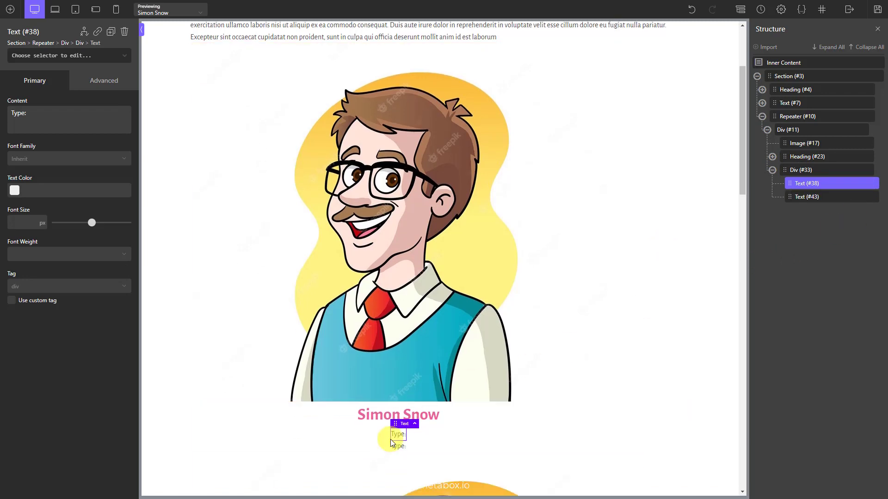
# Replace the duplicated text's content with the Type Meta Box field as dynamic data, returning the Label
pyautogui.click(391, 445)
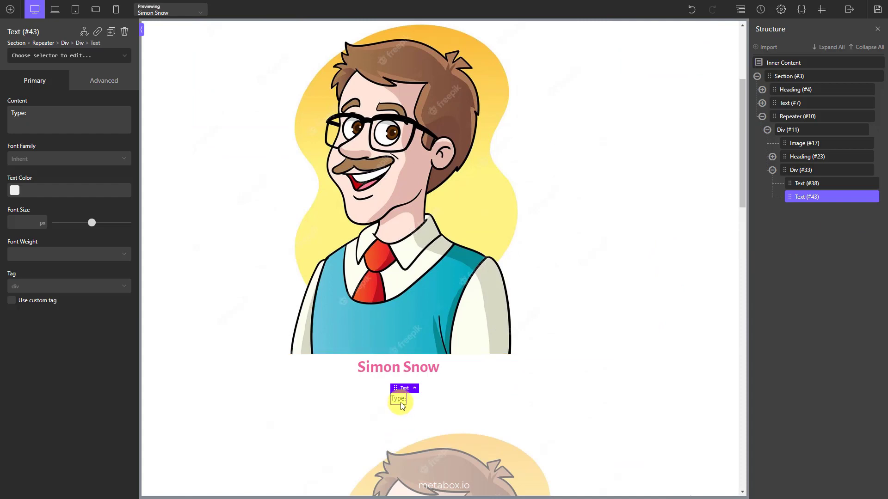
pyautogui.doubleClick(401, 399)
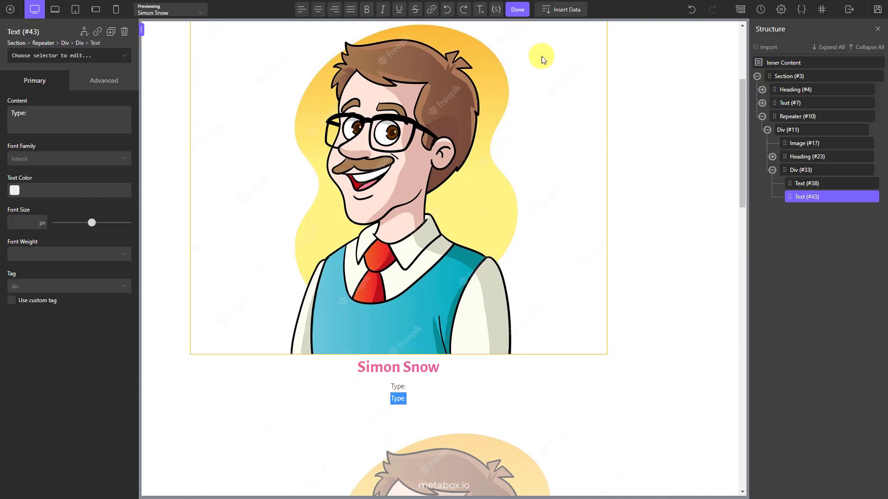
pyautogui.click(564, 10)
pyautogui.click(536, 123)
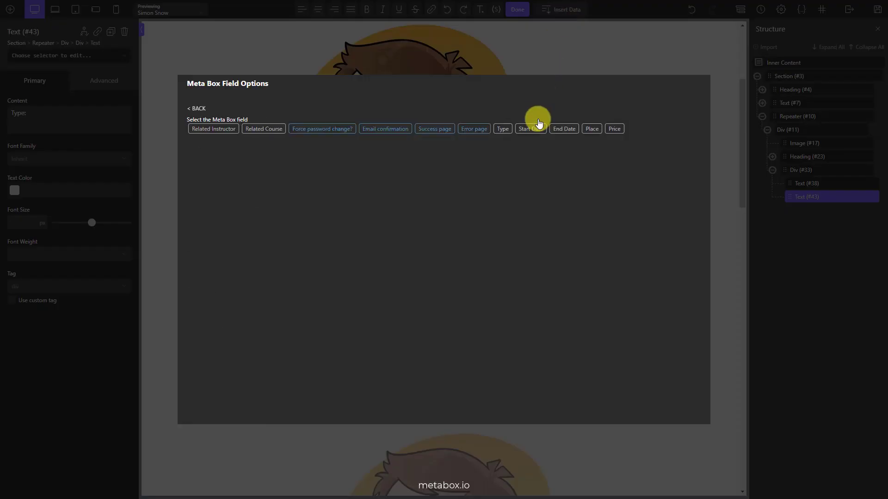
pyautogui.click(510, 129)
pyautogui.click(339, 161)
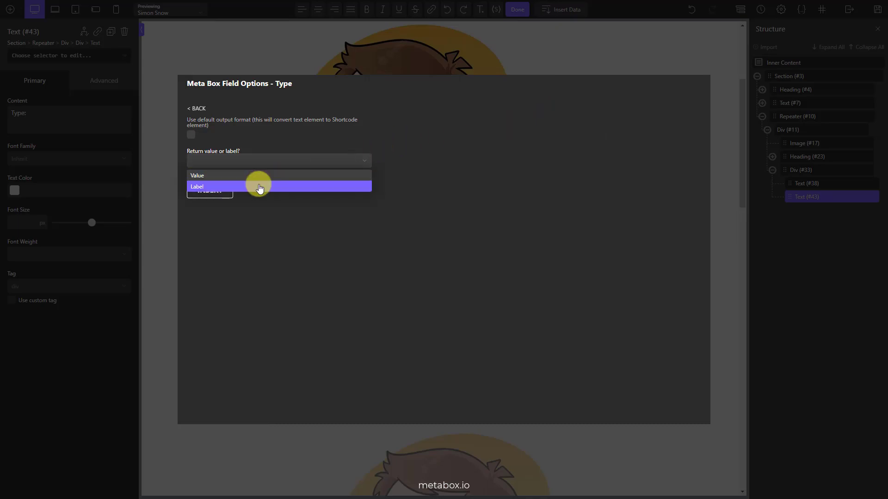
pyautogui.click(257, 185)
pyautogui.click(210, 190)
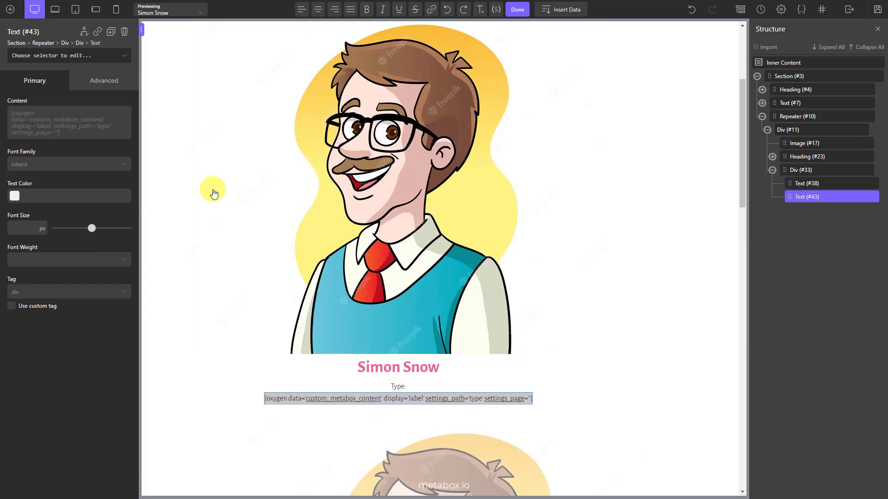
pyautogui.click(516, 11)
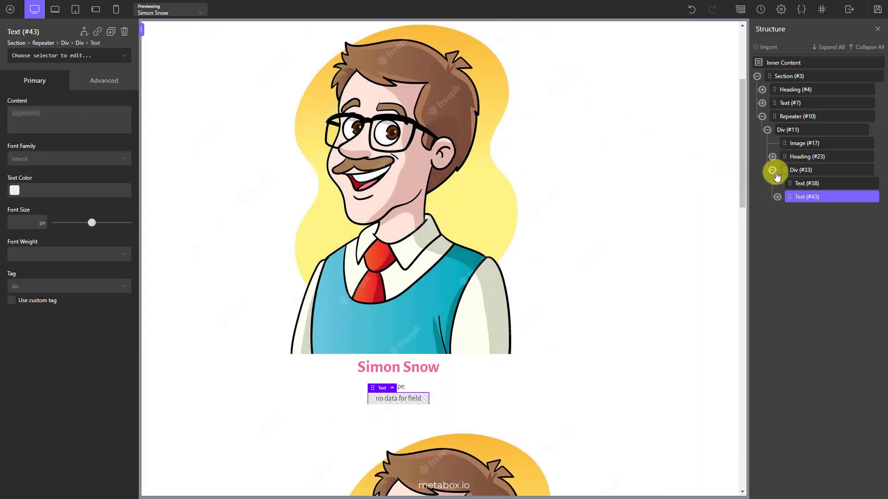
# Add another div inside the Repeater's main div, containing a Text element that reads "Date:"
pyautogui.click(773, 171)
pyautogui.click(781, 130)
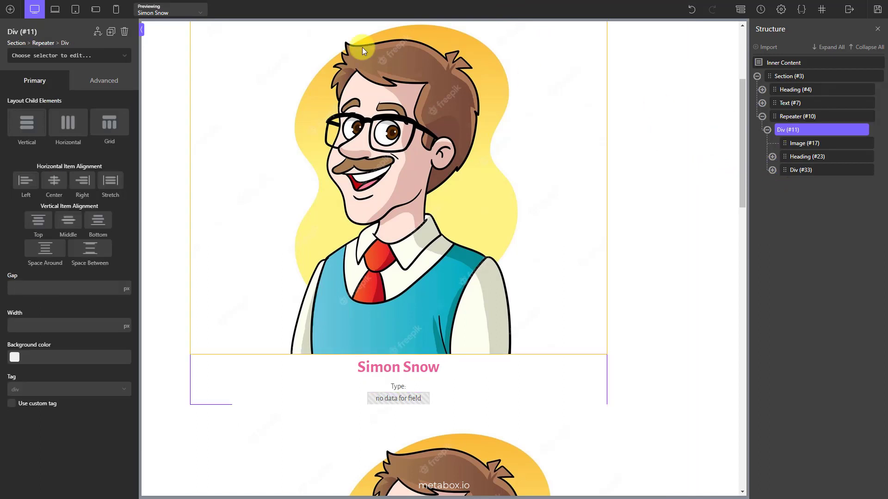
pyautogui.click(10, 10)
pyautogui.click(57, 93)
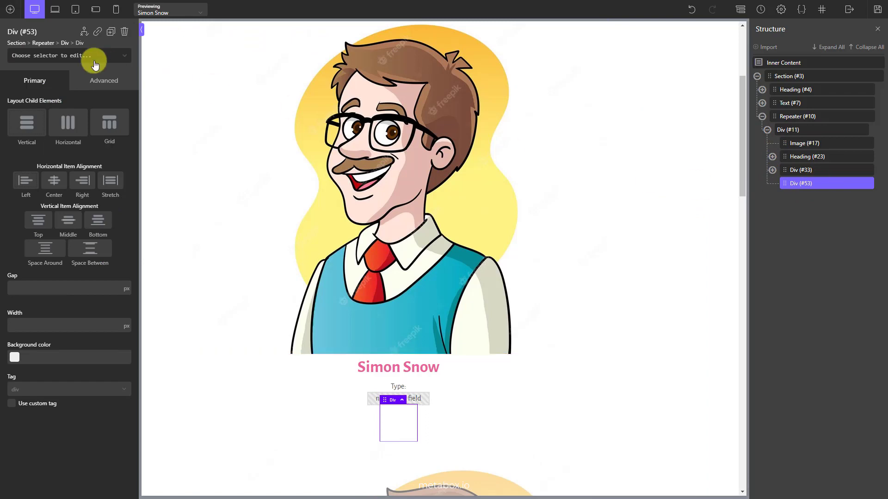
pyautogui.click(10, 9)
pyautogui.click(67, 139)
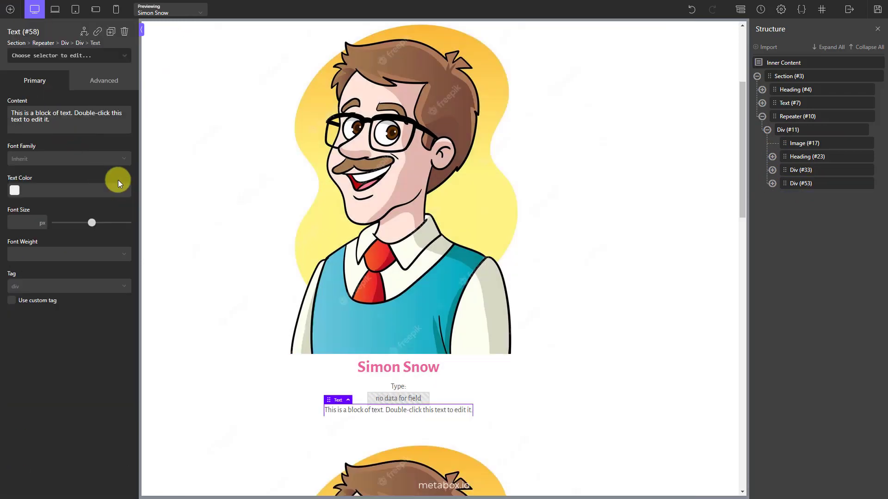
pyautogui.click(103, 127)
pyautogui.hotkey('ctrl', 'a')
pyautogui.write('Da')
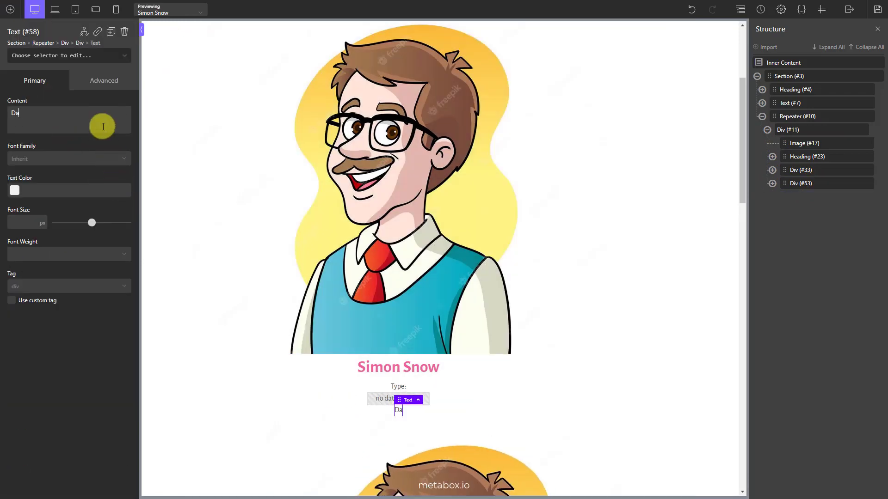
# Add a nested div after the "Date:" text and place a new Text element inside it
pyautogui.click(773, 183)
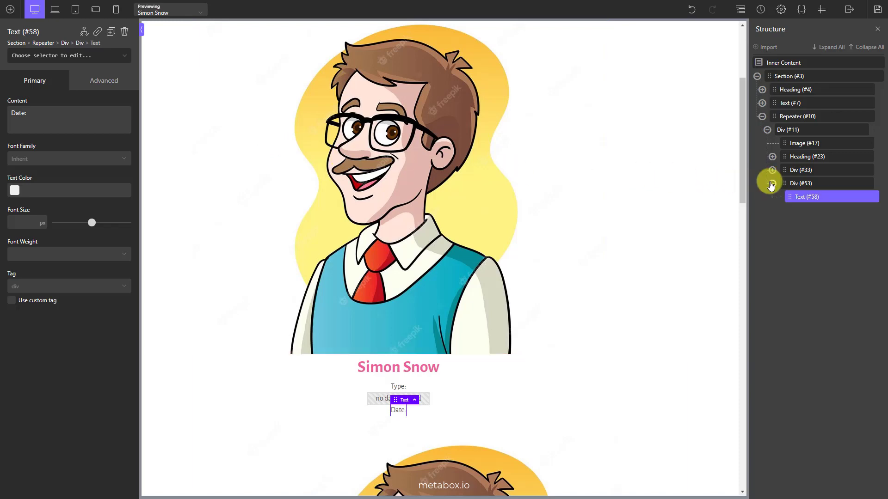
pyautogui.click(9, 11)
pyautogui.click(67, 93)
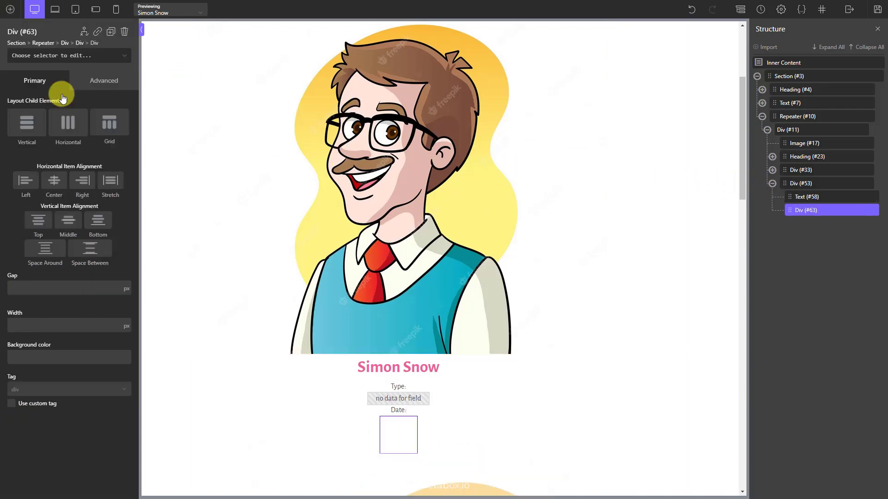
pyautogui.click(10, 9)
pyautogui.click(67, 140)
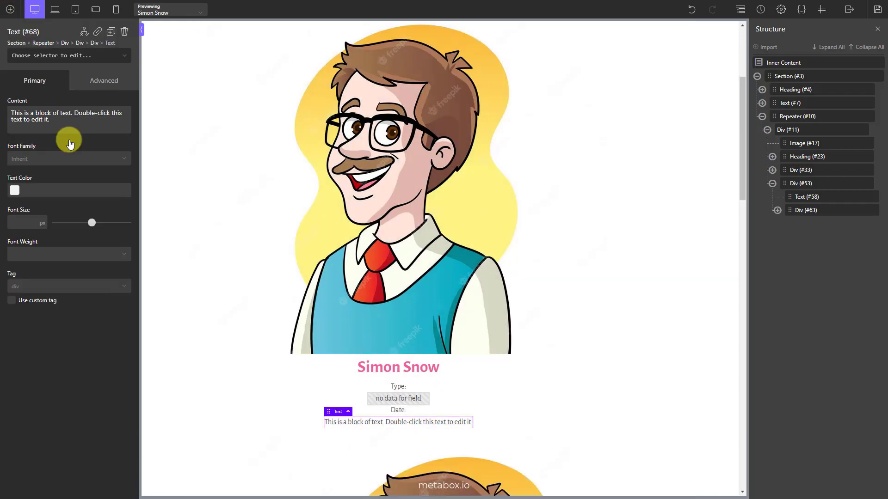
# Replace the placeholder text under "Date:" with the Start Date Meta Box field as dynamic data
pyautogui.doubleClick(383, 422)
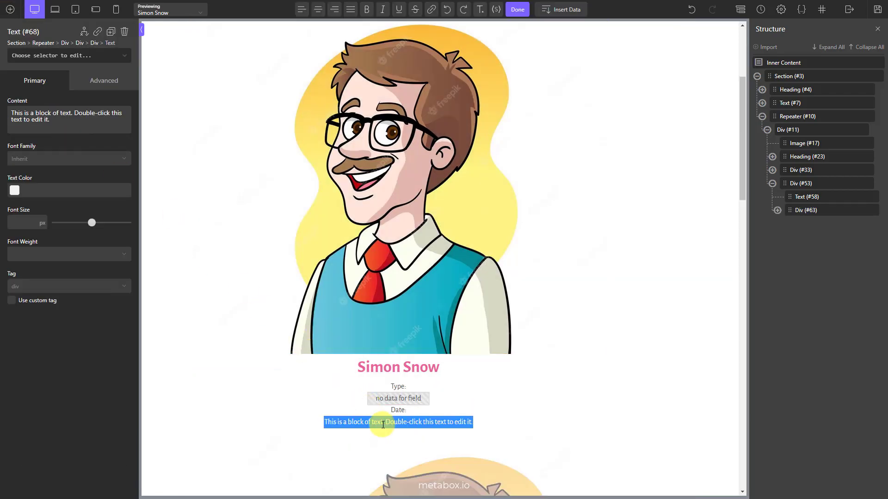
pyautogui.click(543, 13)
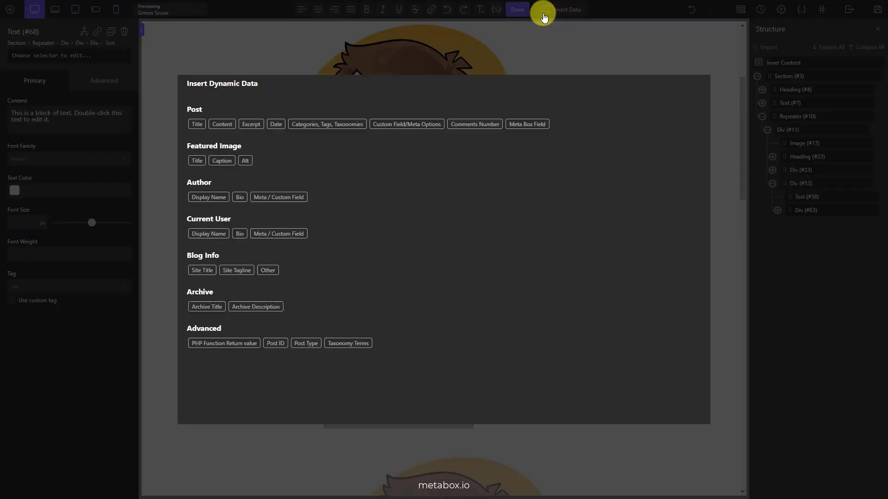
pyautogui.click(527, 124)
pyautogui.click(529, 129)
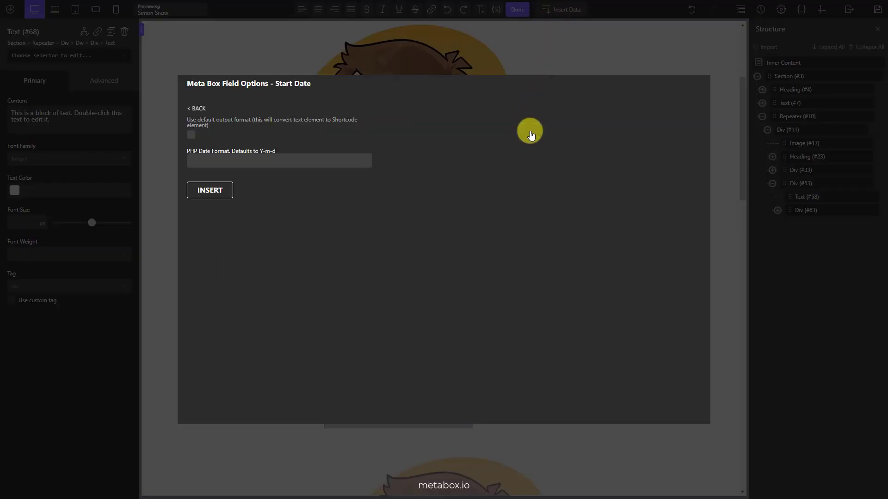
pyautogui.click(222, 190)
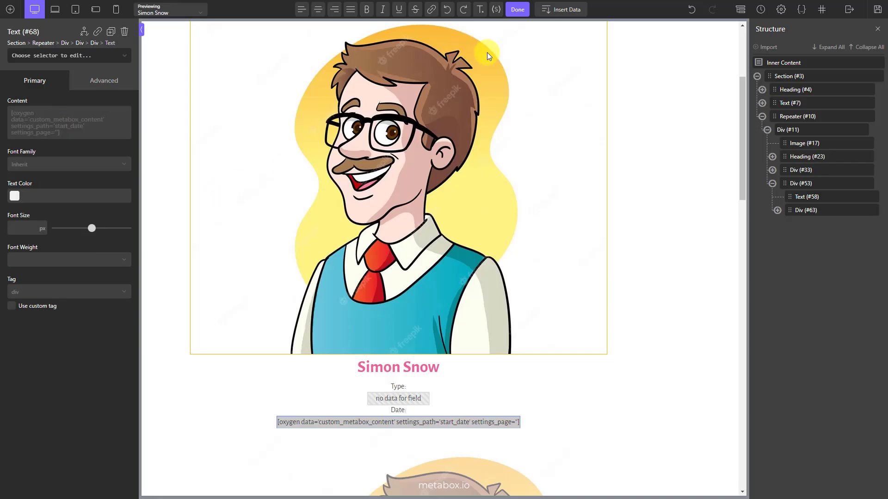
pyautogui.click(517, 9)
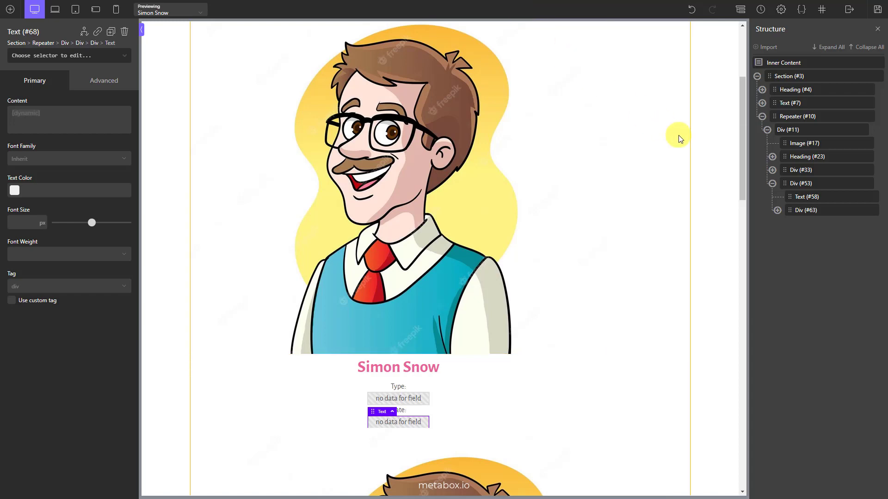
# Duplicate the start date text element within its nested div
pyautogui.click(777, 210)
pyautogui.click(869, 224)
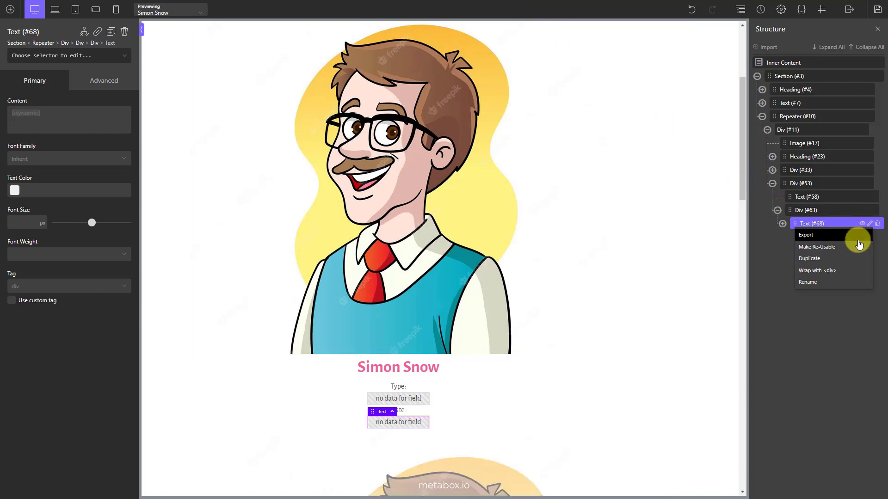
pyautogui.click(852, 258)
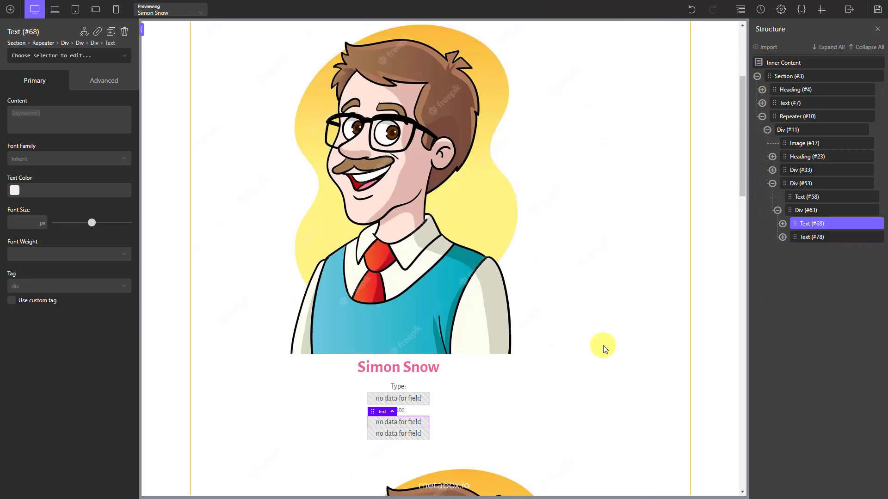
# Replace the duplicated text's content with the End Date Meta Box field as dynamic data, preceded by a "-"
pyautogui.click(404, 435)
pyautogui.doubleClick(403, 435)
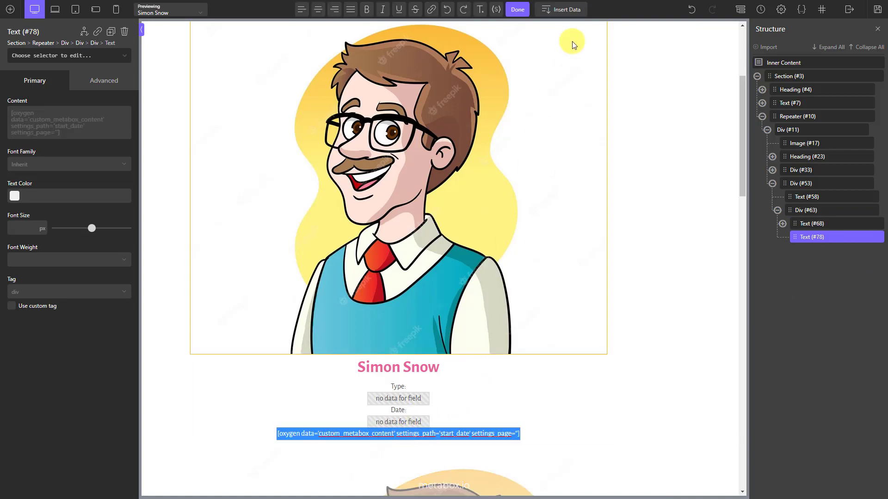
pyautogui.click(573, 9)
pyautogui.click(525, 125)
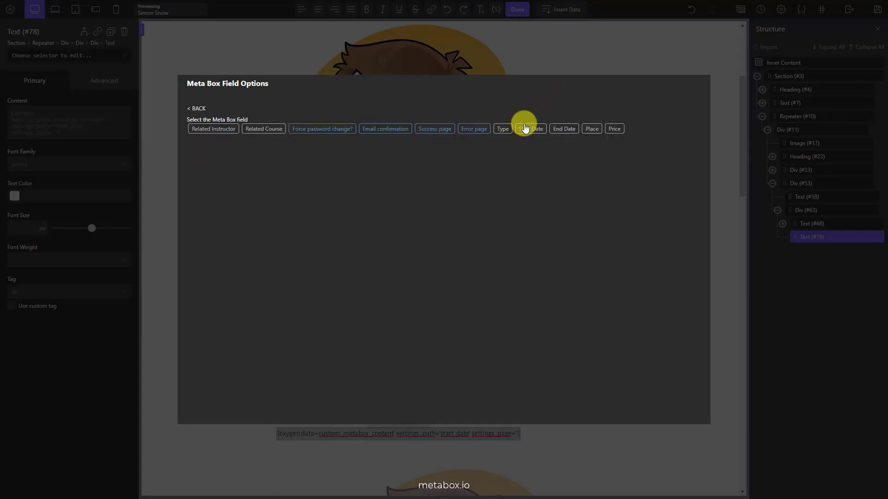
pyautogui.click(560, 129)
pyautogui.click(218, 195)
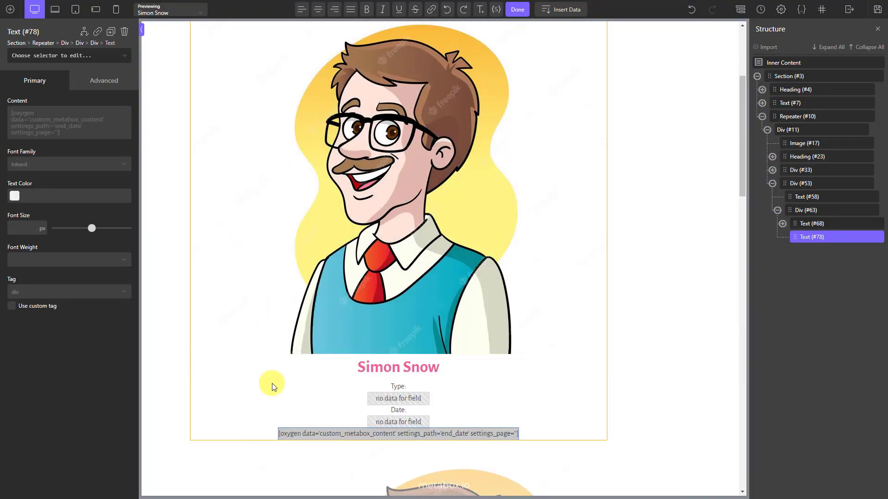
pyautogui.click(277, 433)
pyautogui.write('-')
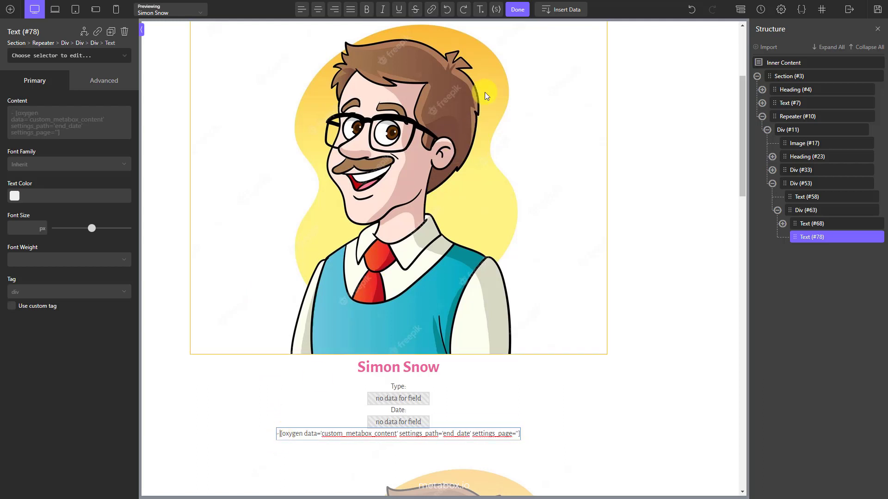
pyautogui.click(516, 13)
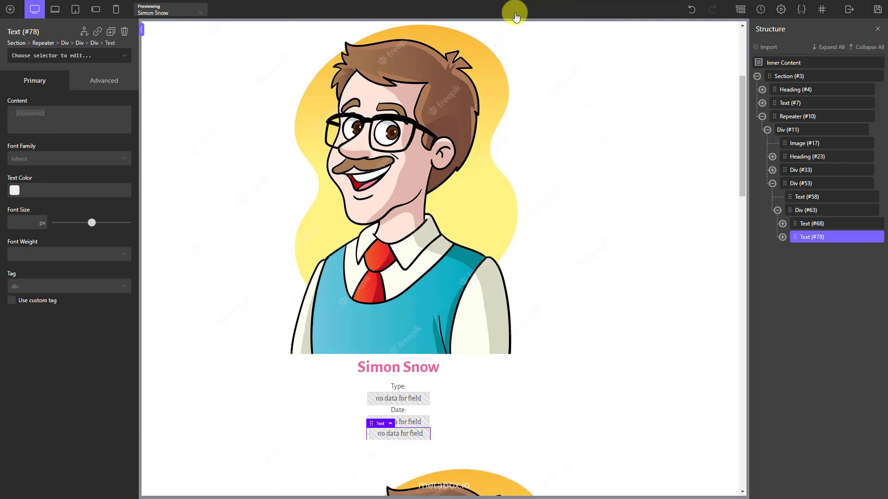
pyautogui.click(777, 211)
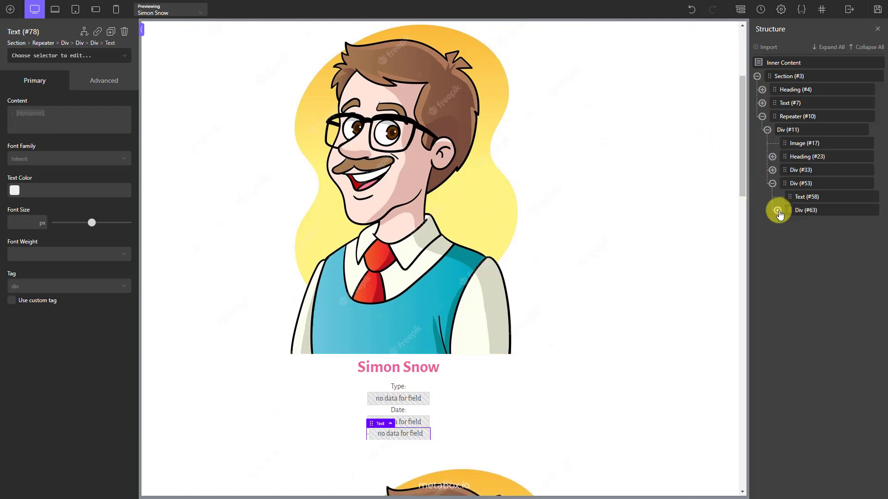
pyautogui.click(789, 183)
pyautogui.click(858, 184)
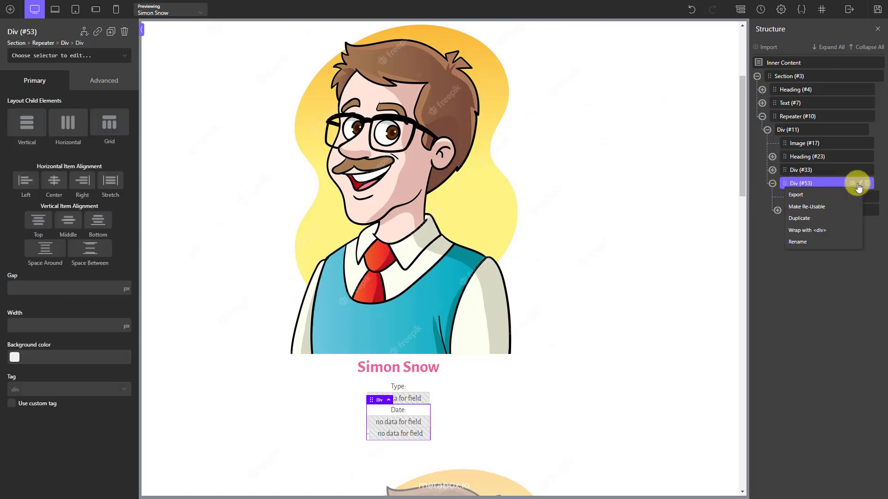
pyautogui.click(832, 225)
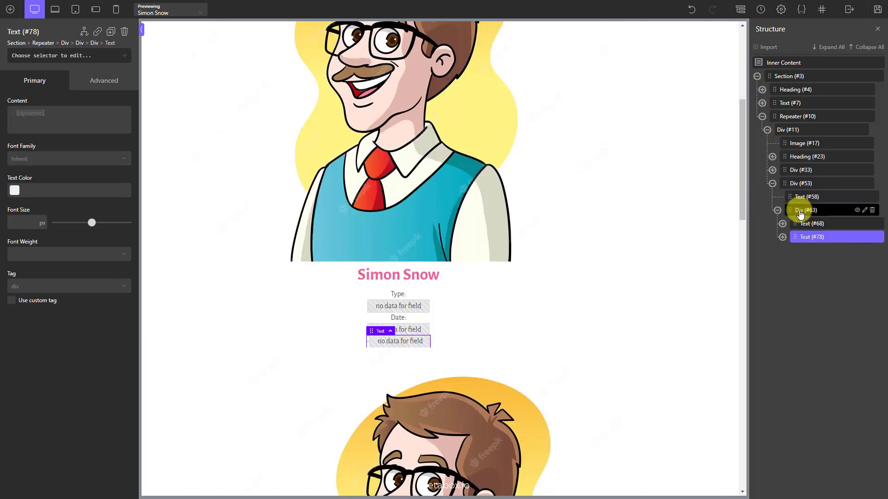
# Duplicate the div holding the "Type:" texts and move the copy below the "Date:" div
pyautogui.click(772, 184)
pyautogui.click(798, 170)
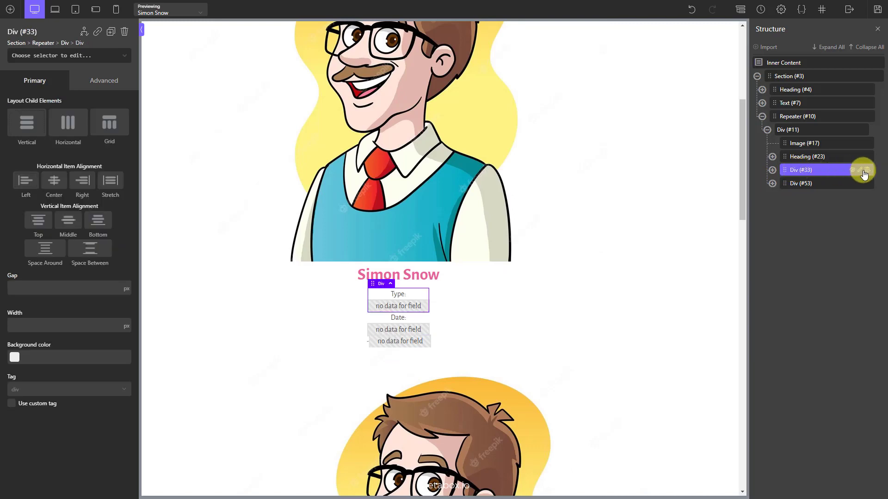
pyautogui.click(861, 171)
pyautogui.click(840, 203)
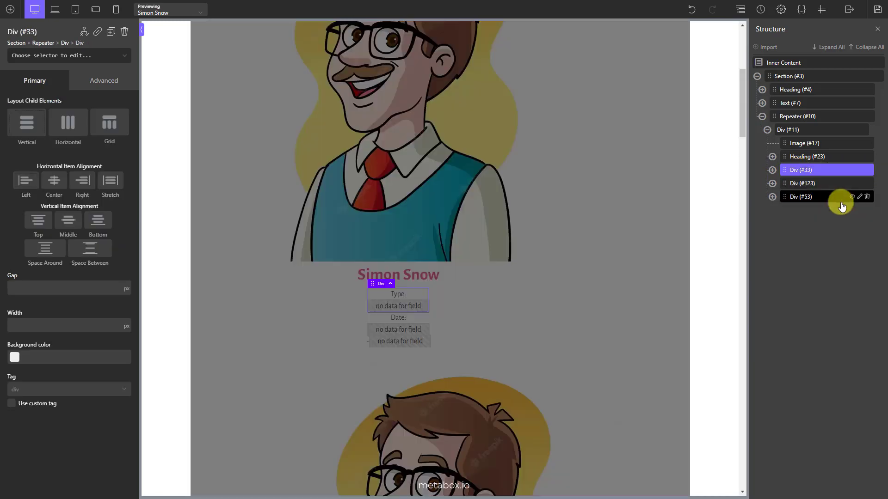
pyautogui.moveTo(833, 199); pyautogui.dragTo(783, 201)
pyautogui.click(783, 201)
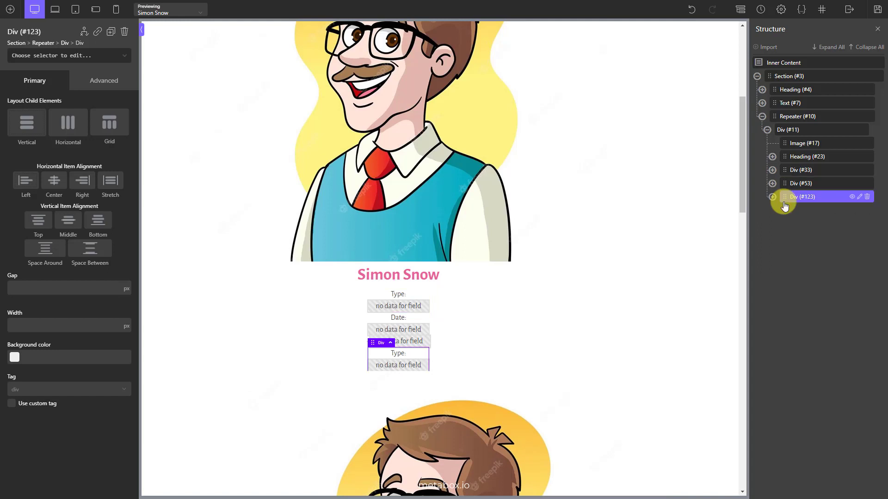
# Change the label text in the copied div to "Place:"
pyautogui.doubleClick(397, 353)
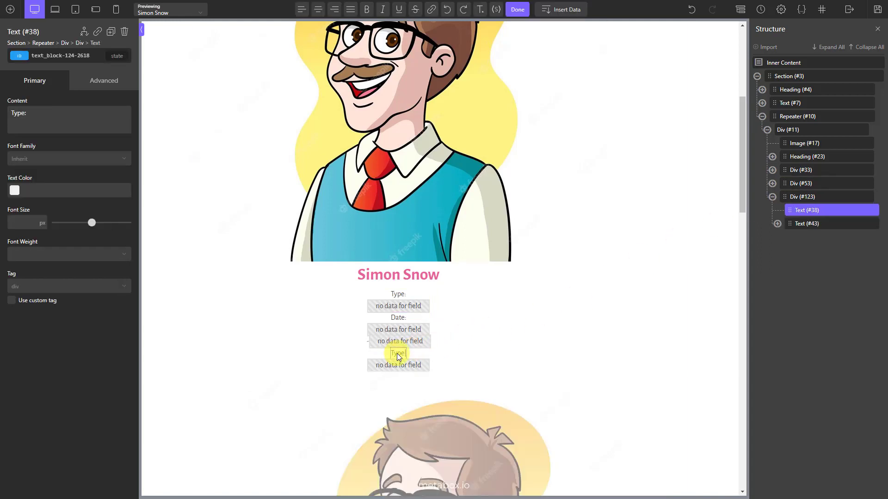
pyautogui.tripleClick(88, 116)
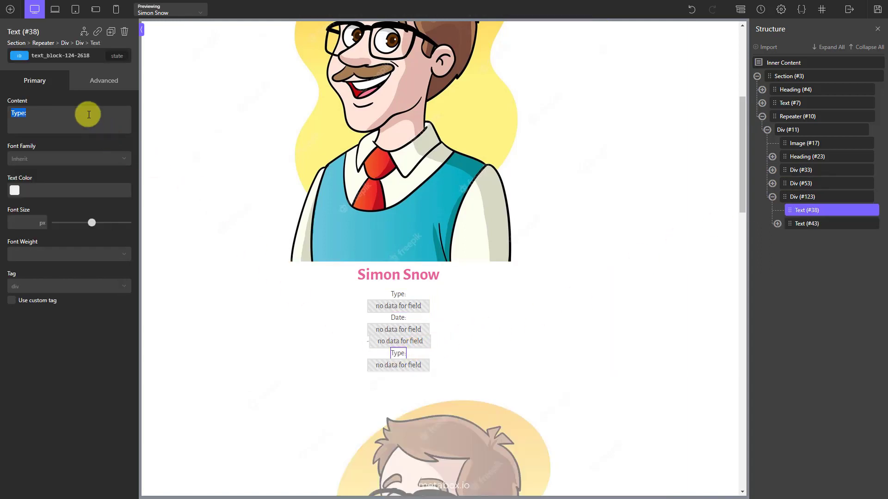
pyautogui.write('Place:')
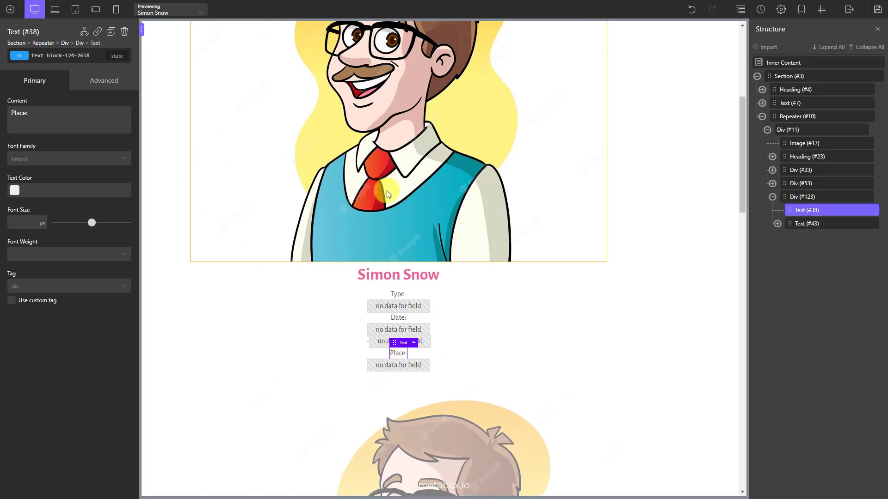
# Replace the dynamic data under "Place:" with the Place Meta Box field
pyautogui.click(793, 224)
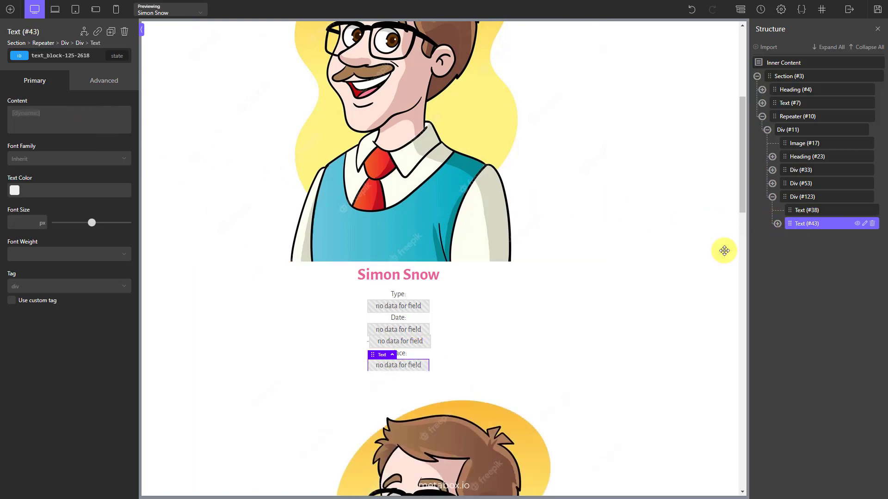
pyautogui.doubleClick(418, 367)
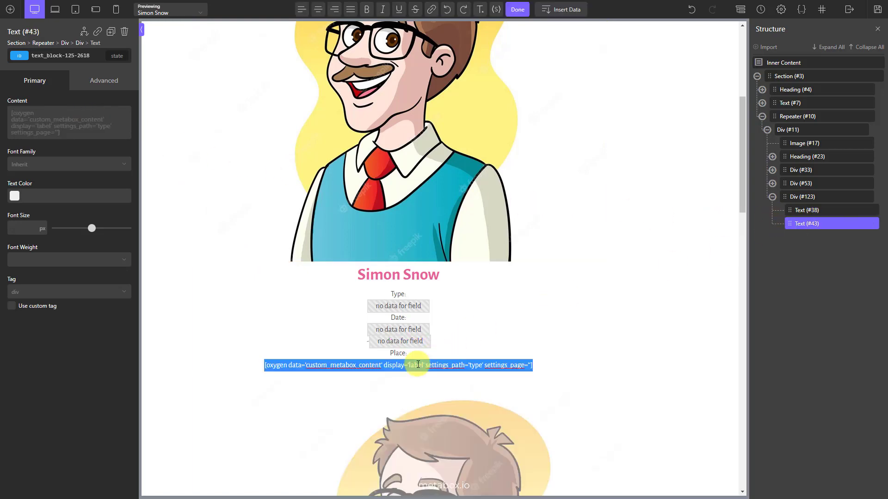
pyautogui.click(546, 13)
pyautogui.click(527, 124)
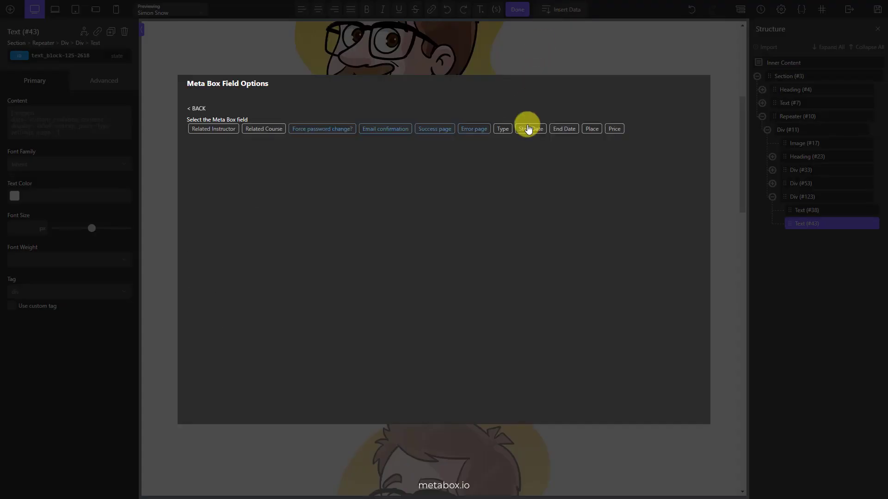
pyautogui.click(593, 128)
pyautogui.click(218, 194)
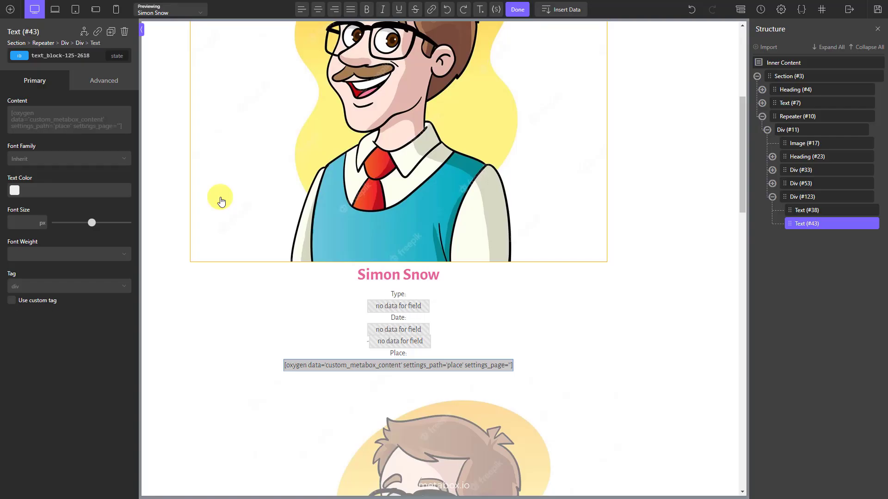
pyautogui.click(517, 13)
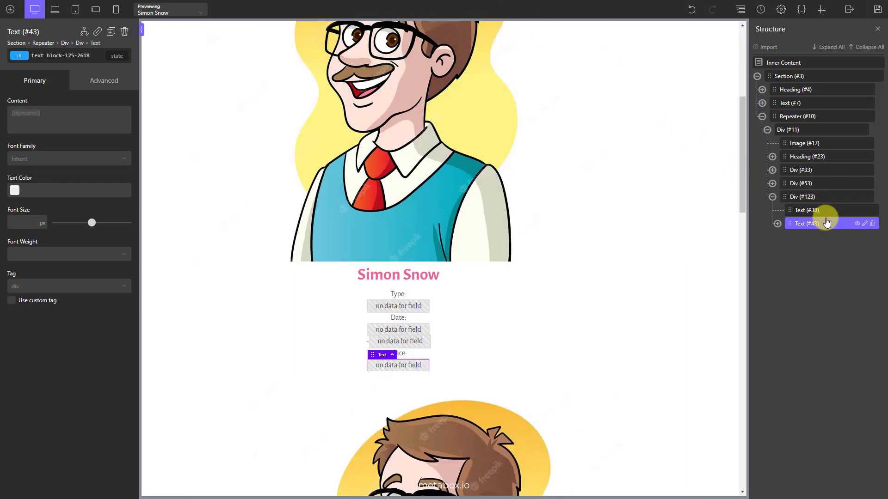
# Duplicate the div holding the "Place:" label and its field
pyautogui.click(772, 196)
pyautogui.click(824, 197)
pyautogui.rightClick(855, 198)
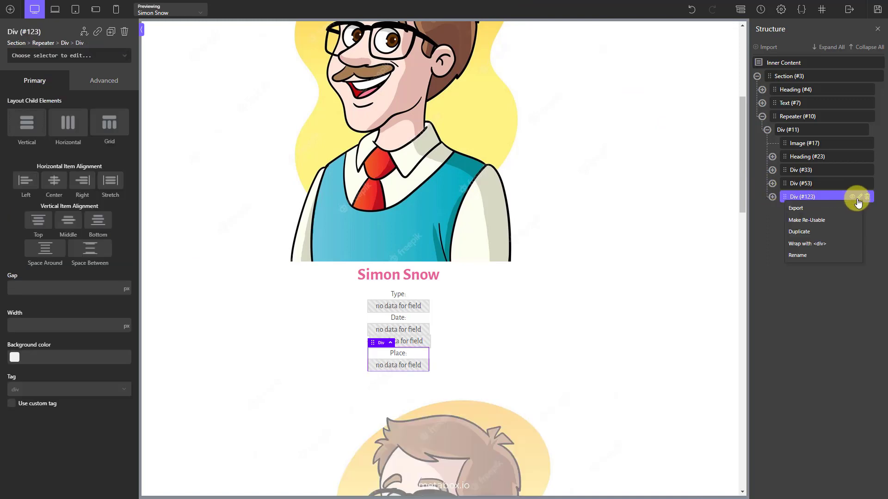
pyautogui.click(840, 232)
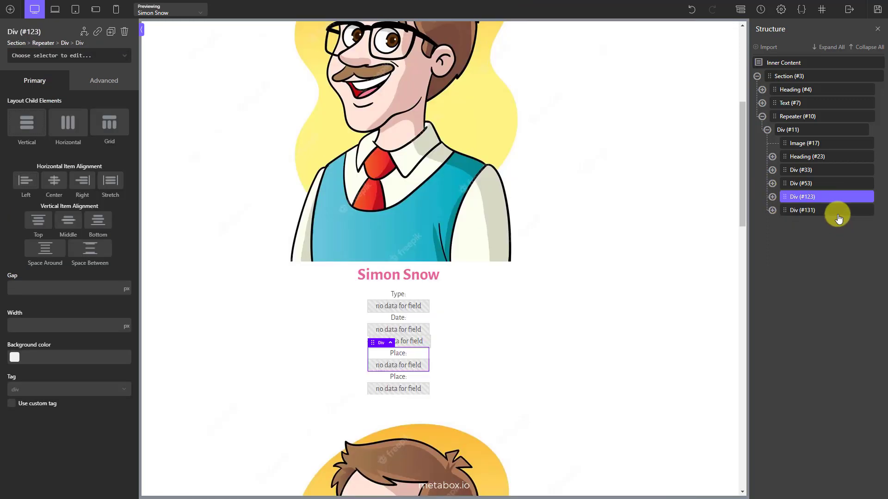
# Change the label text in the duplicated "Place:" div to "Price:"
pyautogui.click(838, 214)
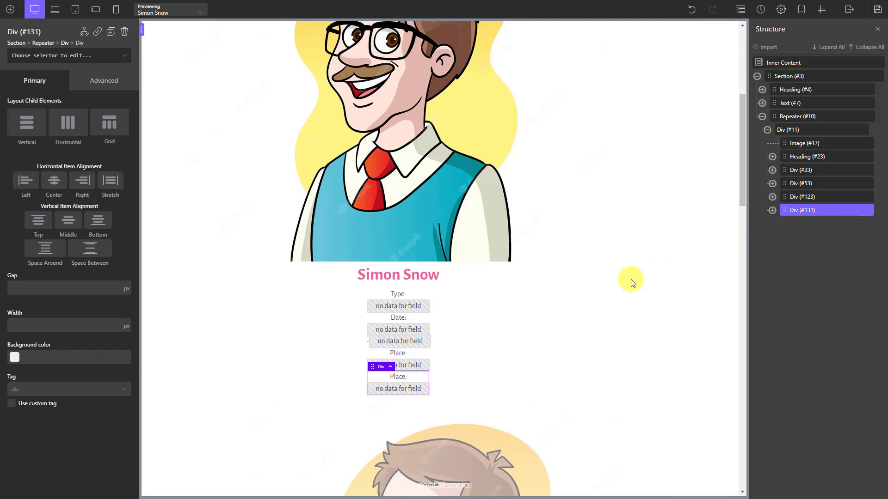
pyautogui.click(399, 380)
pyautogui.doubleClick(399, 379)
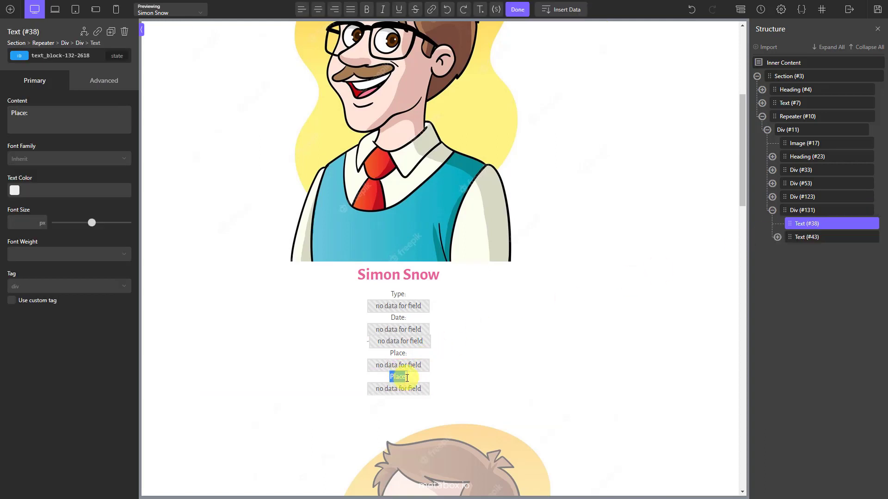
pyautogui.doubleClick(20, 114)
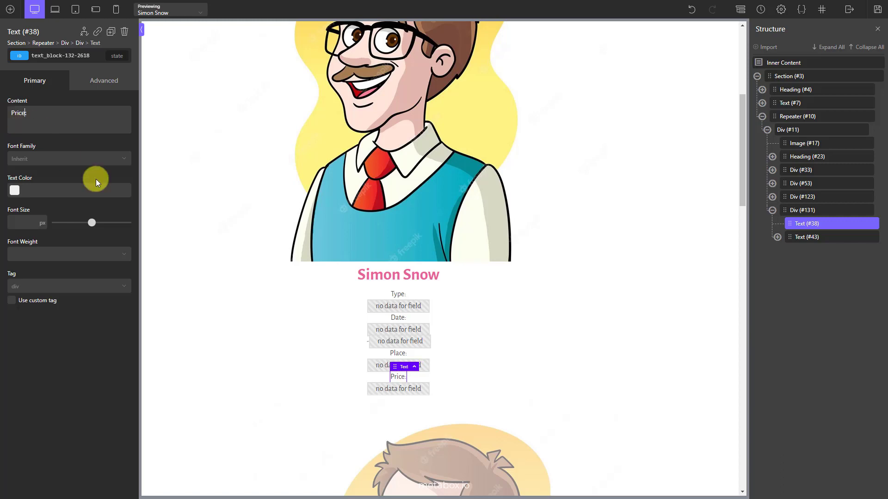
# Replace the dynamic data under "Price:" with the Price Meta Box field
pyautogui.tripleClick(387, 390)
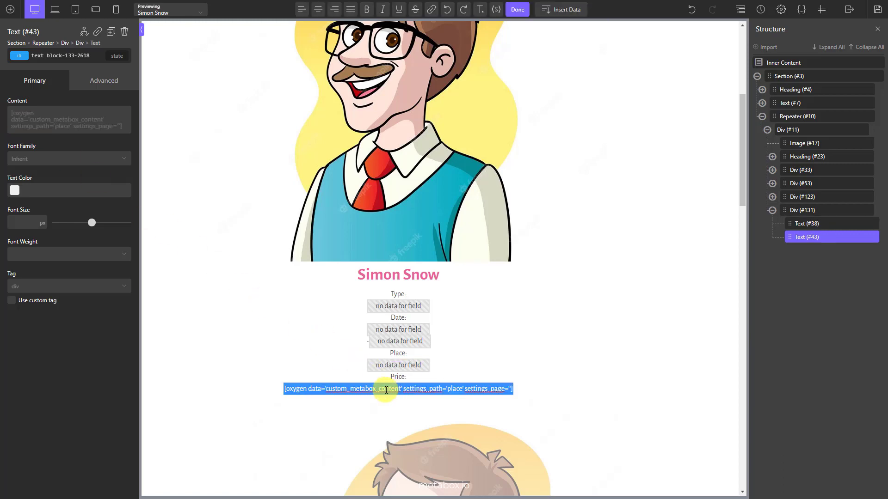
pyautogui.click(556, 17)
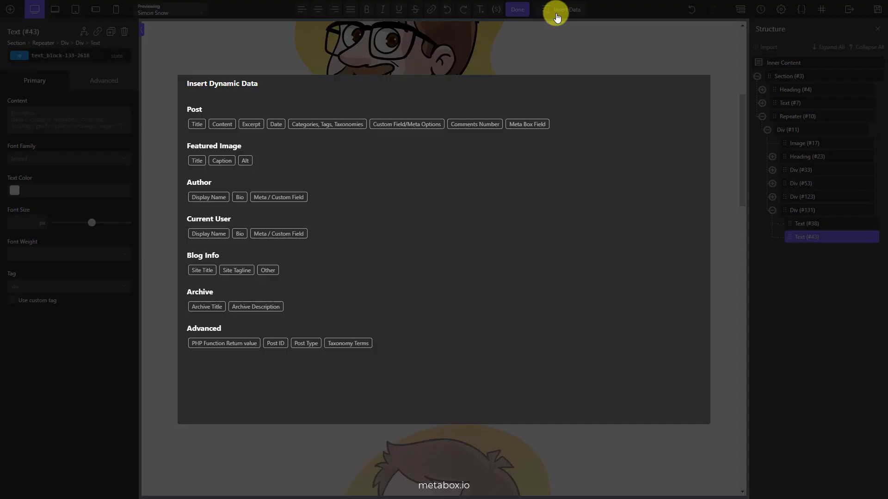
pyautogui.click(522, 123)
pyautogui.click(612, 130)
pyautogui.click(214, 204)
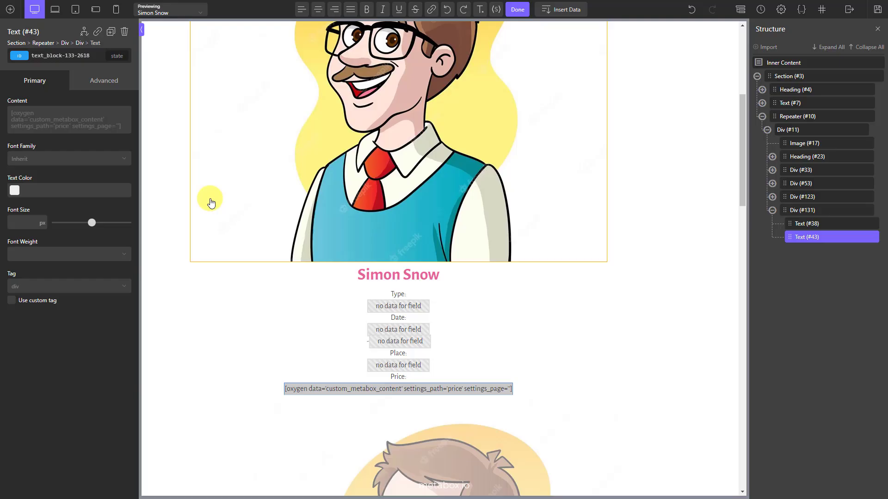
pyautogui.click(518, 10)
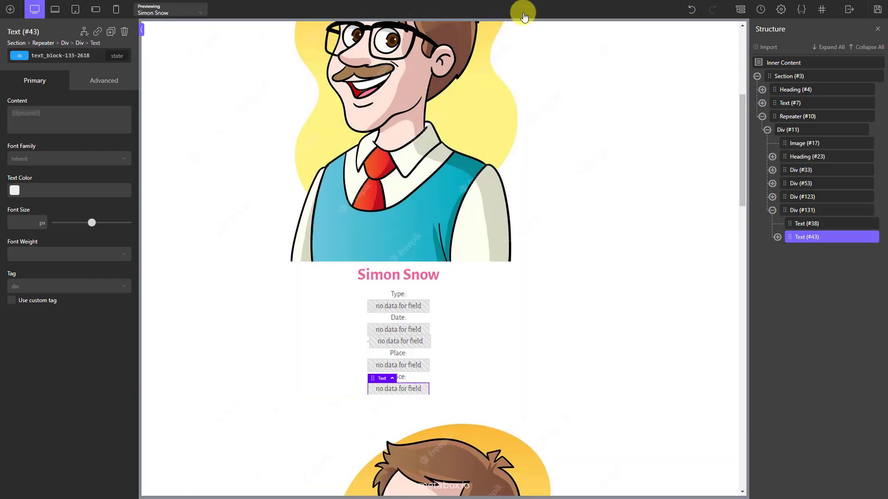
# Save the template and open the instructor page on the frontend to review its related courses' fields
pyautogui.scroll(-7, 695, 206)
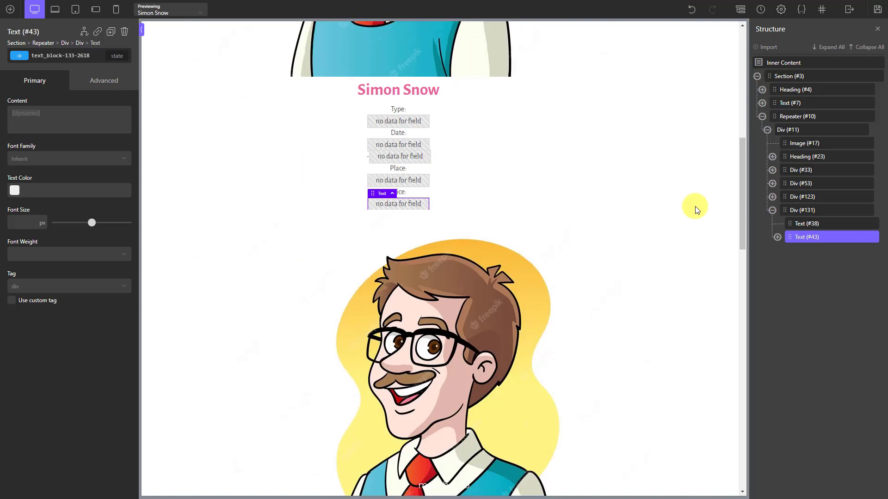
pyautogui.scroll(8, 694, 206)
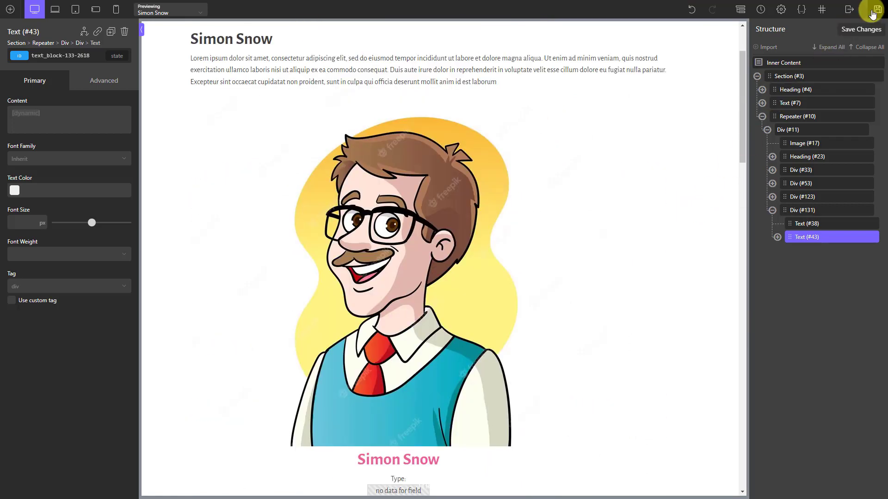
pyautogui.click(852, 12)
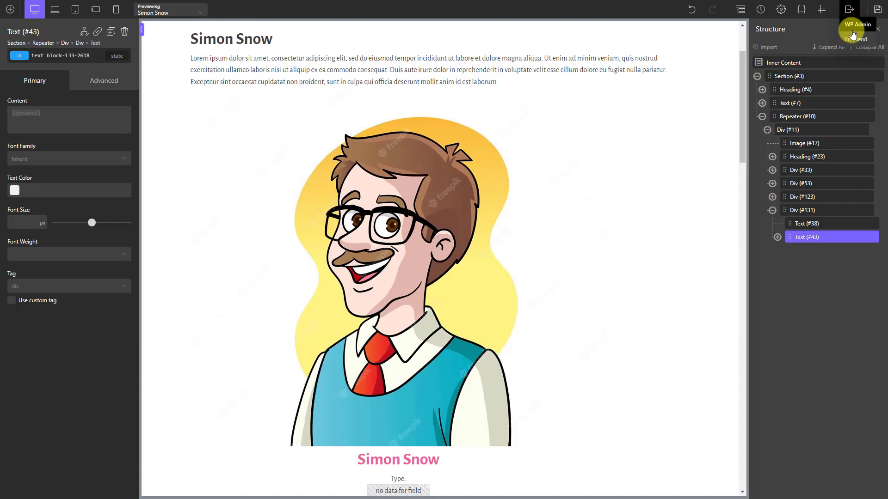
pyautogui.click(854, 43)
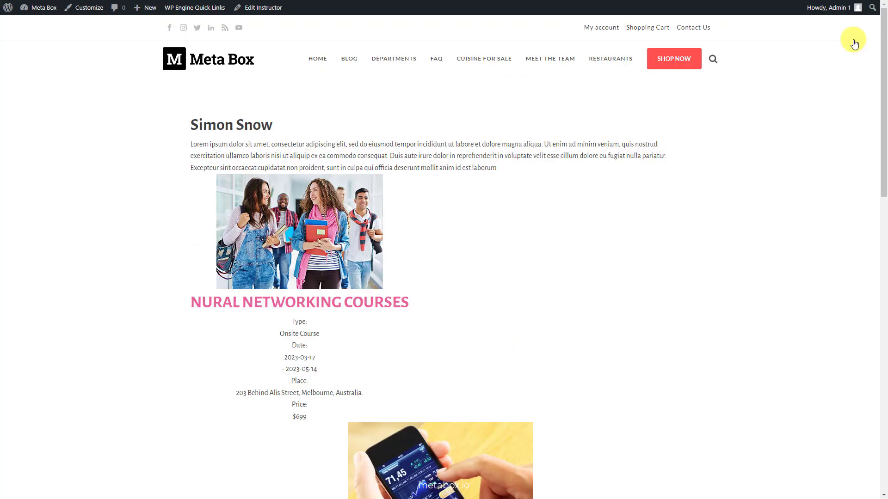
pyautogui.moveTo(882, 42); pyautogui.dragTo(883, 273)
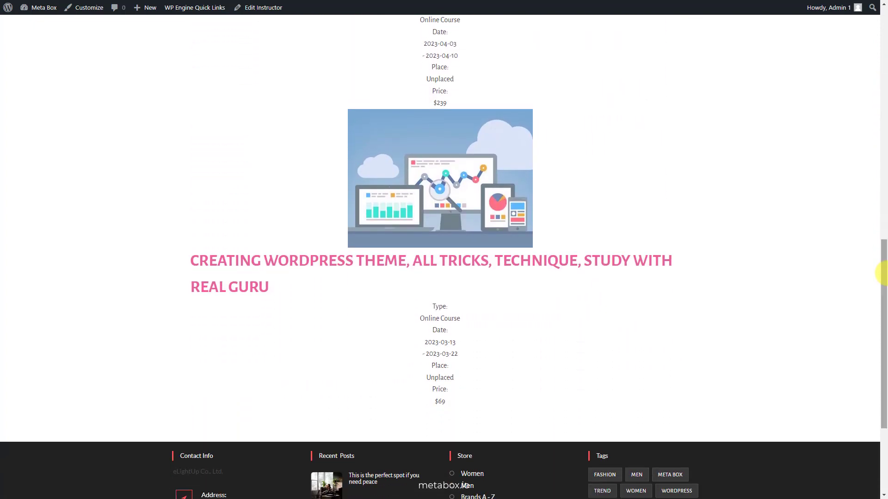